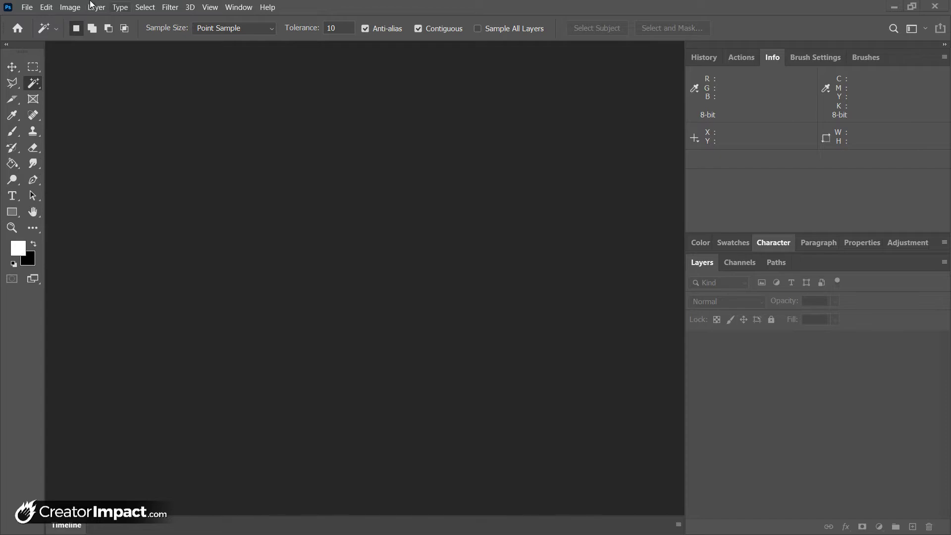
# - Create a new 2560 × 1440 px, 72 ppi RGB document named Untitled-1
pyautogui.click(31, 7)
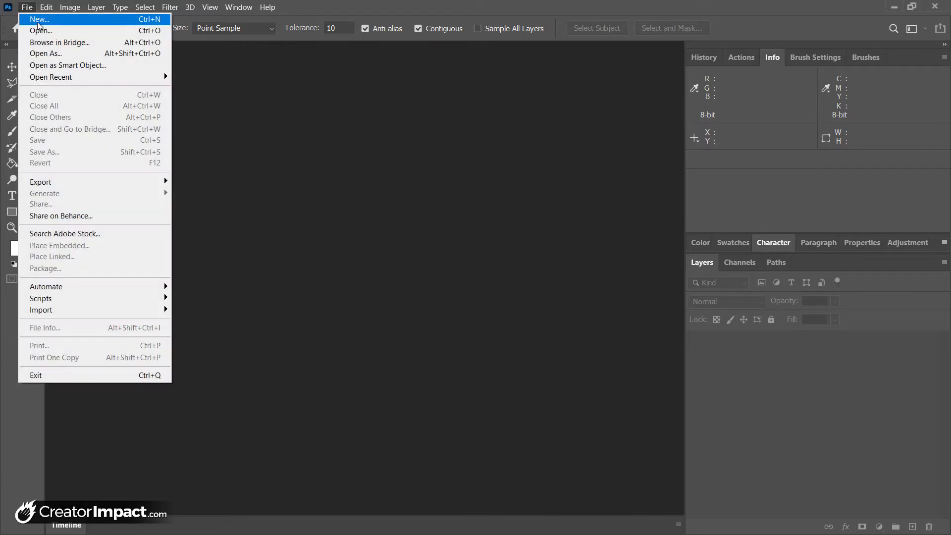
pyautogui.click(60, 22)
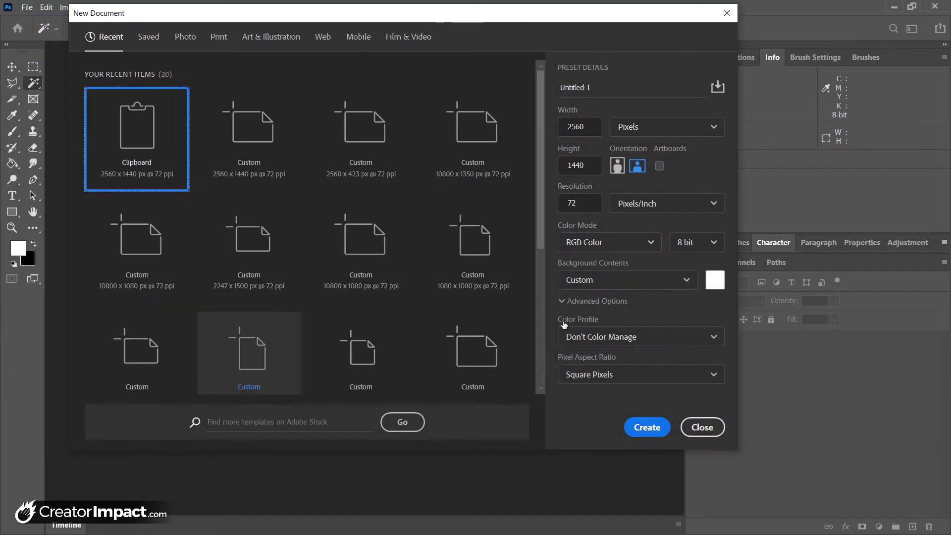
pyautogui.click(593, 126)
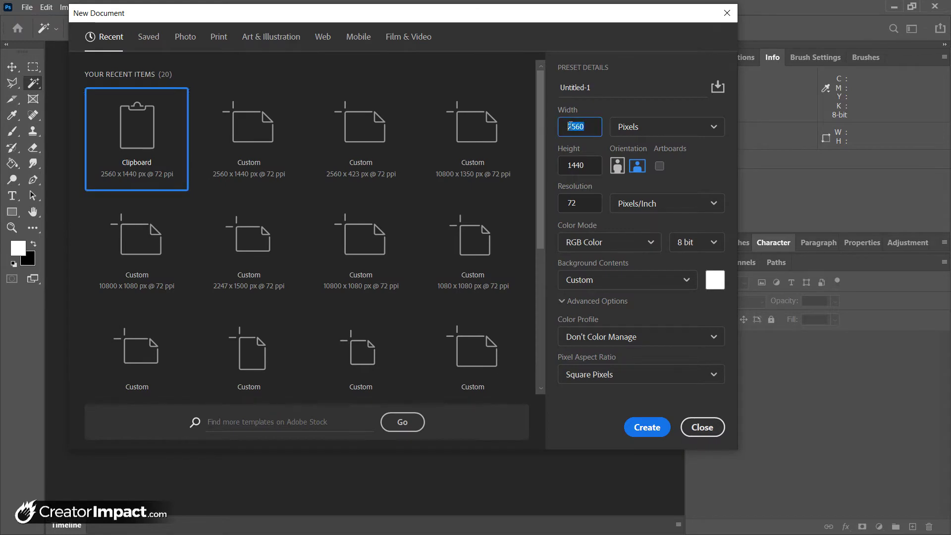
pyautogui.click(585, 163)
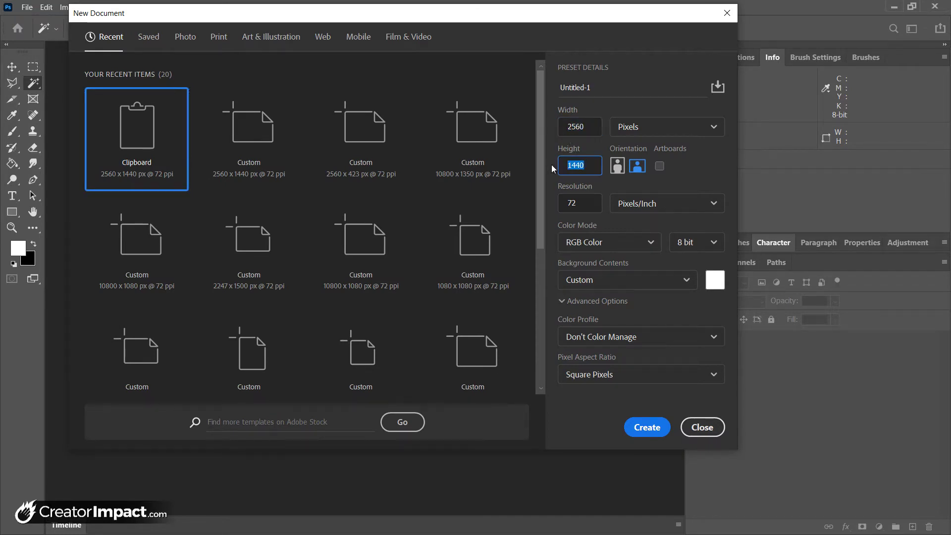
pyautogui.click(575, 128)
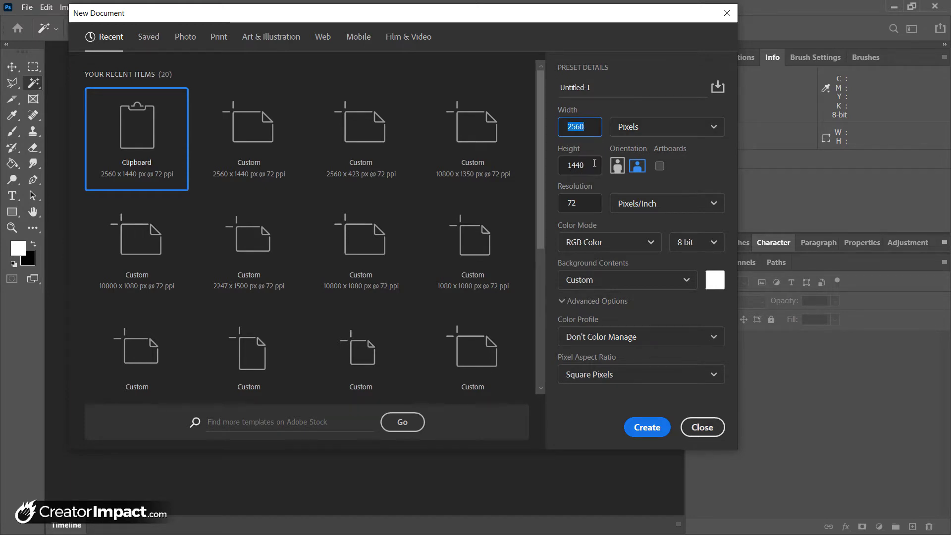
pyautogui.click(634, 427)
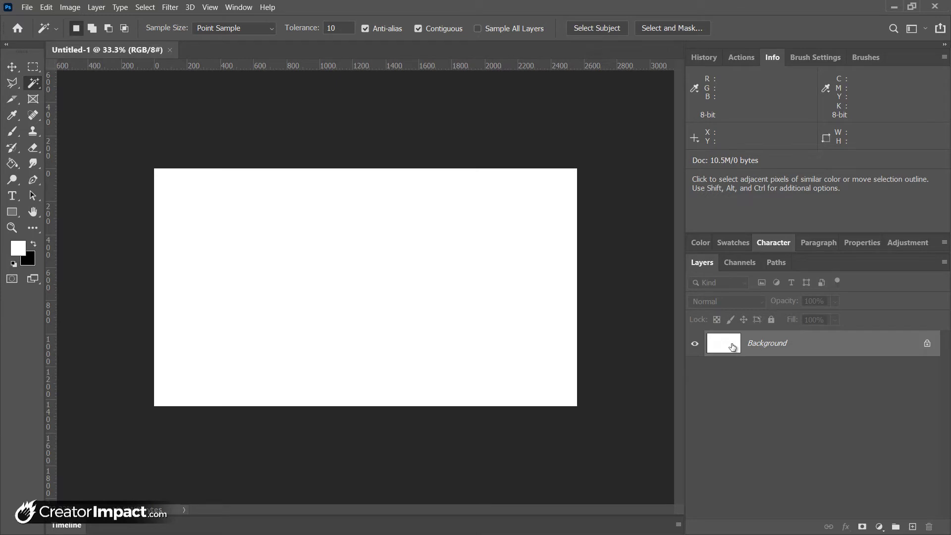
# - Fill the Untitled-1 Background layer with solid black
pyautogui.hotkey('ctrl', 'BackSpace')
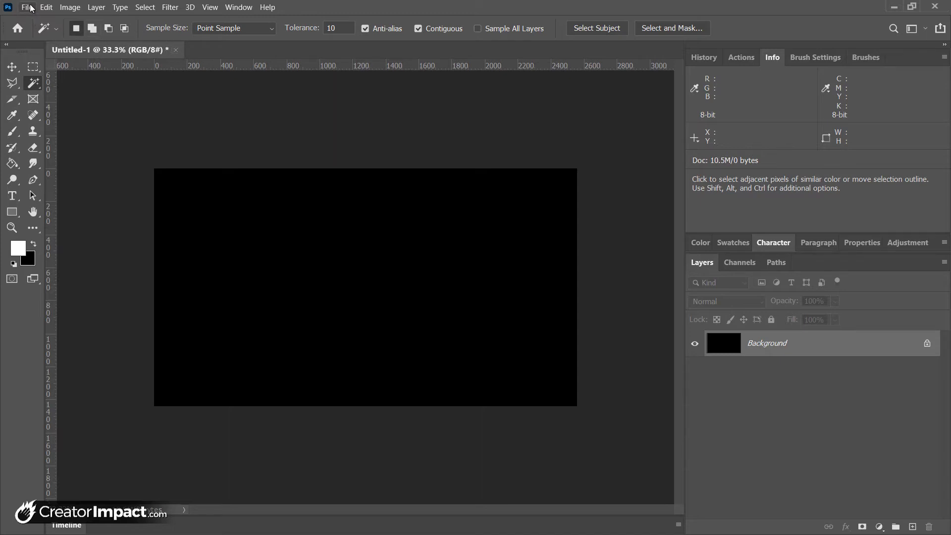
# - With the Rectangular Marquee Tool, turn on Quick Mask and draw a marquee over the full 2560 × 1440 canvas
pyautogui.click(30, 69)
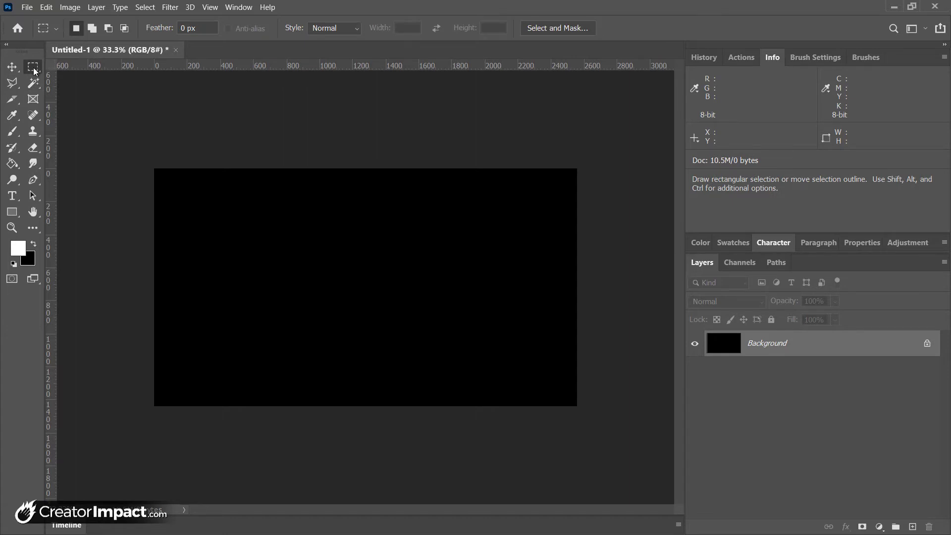
pyautogui.rightClick(35, 71)
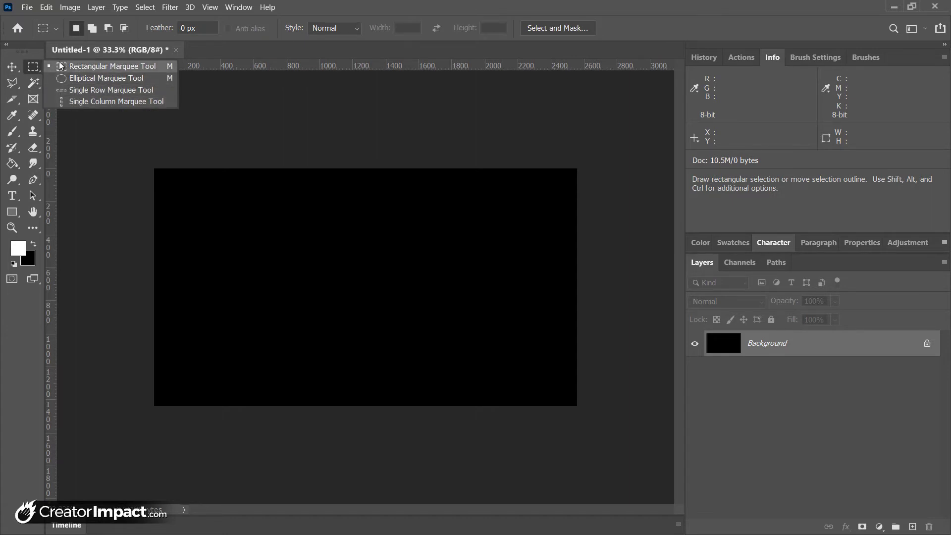
pyautogui.click(70, 68)
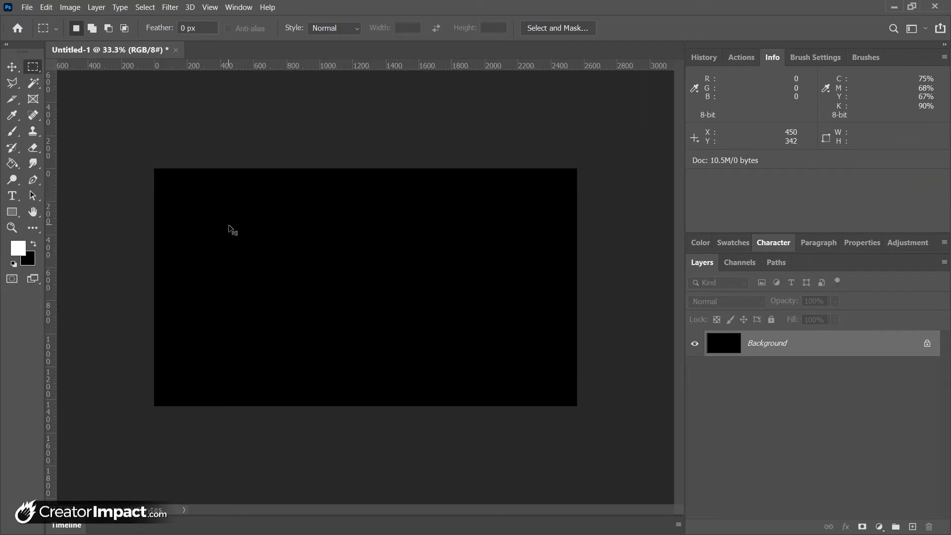
pyautogui.hotkey('ctrl', 'a')
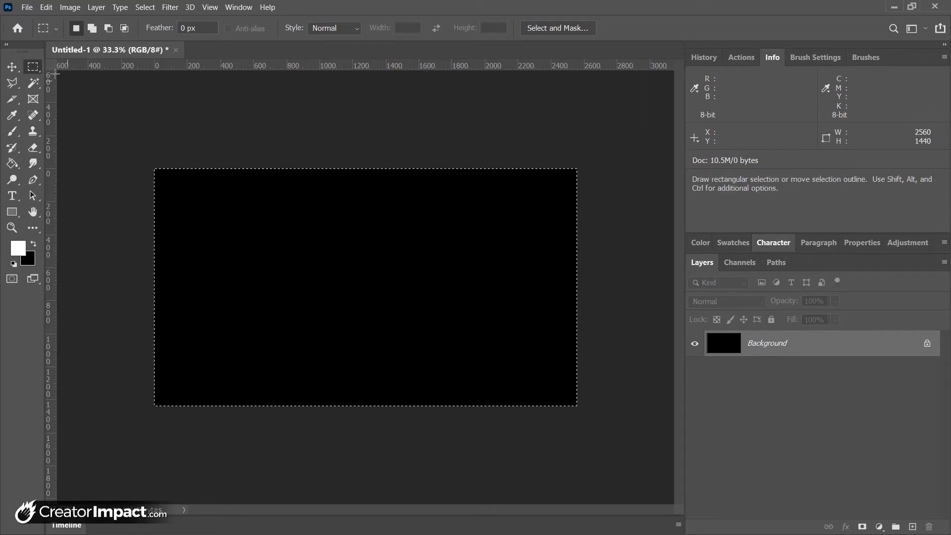
pyautogui.moveTo(121, 131); pyautogui.dragTo(651, 448)
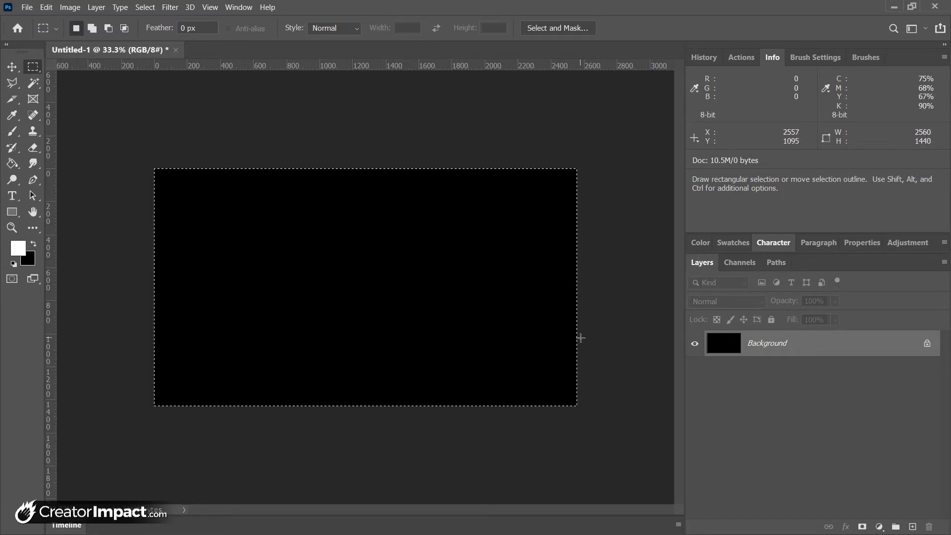
pyautogui.click(16, 283)
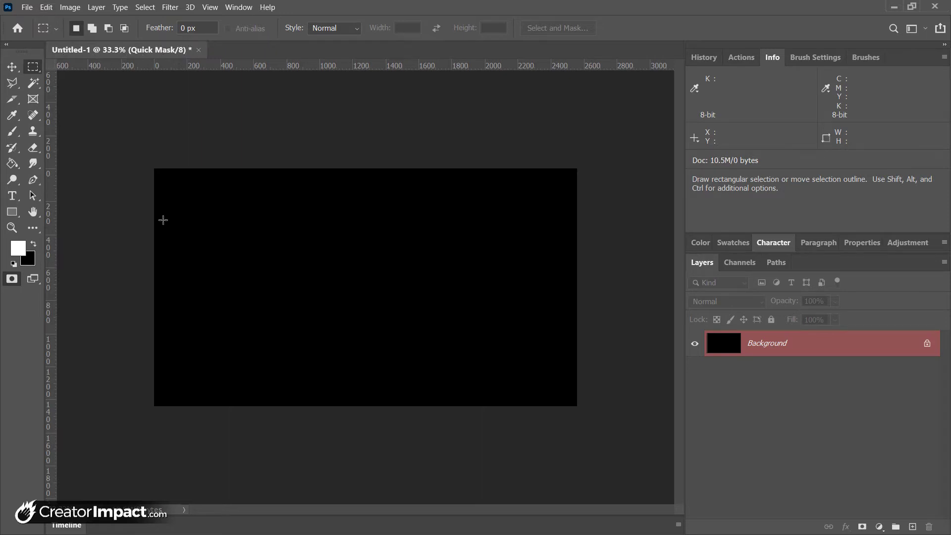
pyautogui.moveTo(109, 145); pyautogui.dragTo(672, 489)
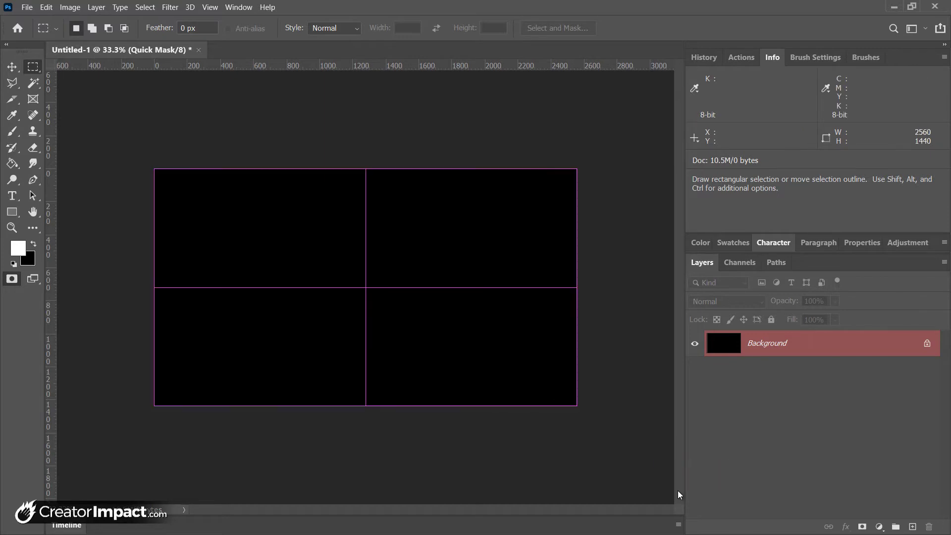
# - Free Transform the selection with width and height unlinked, setting its height to 423 px
pyautogui.click(46, 7)
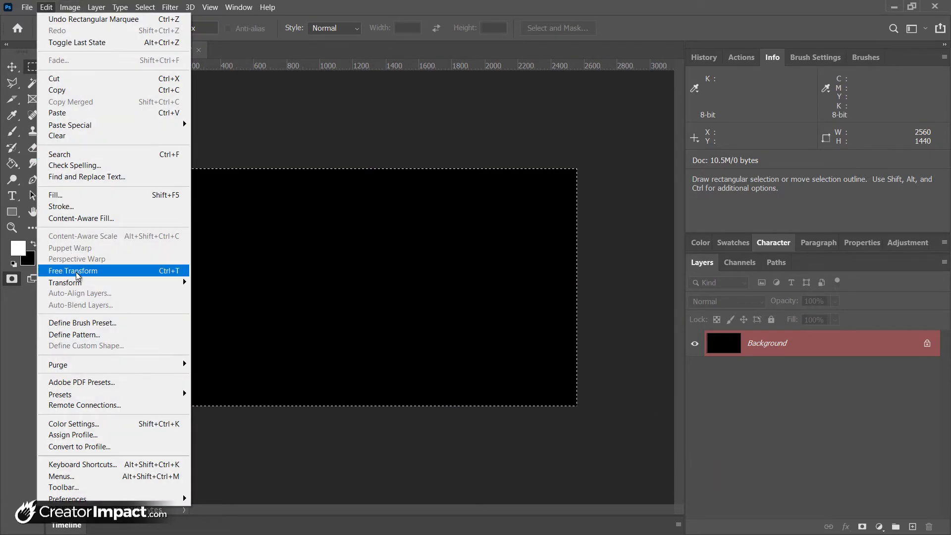
pyautogui.click(77, 271)
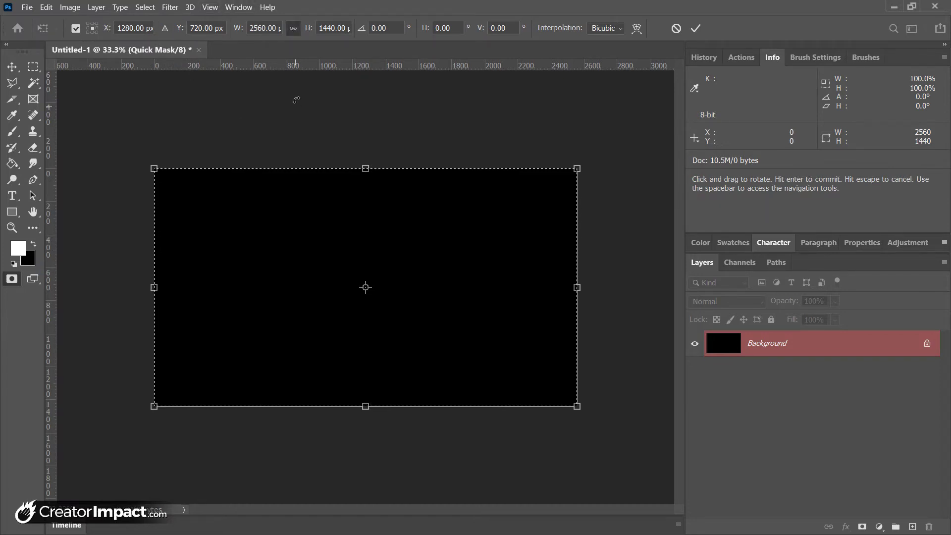
pyautogui.click(293, 29)
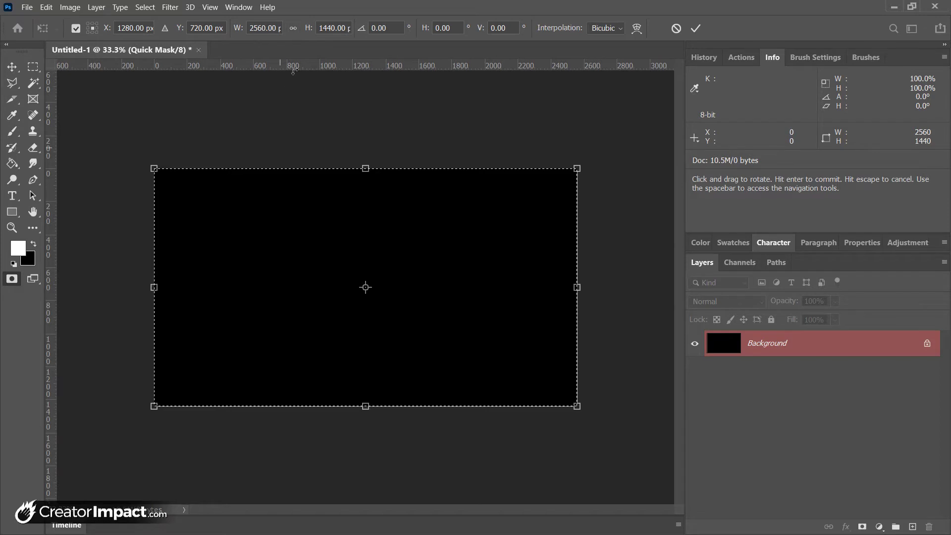
pyautogui.doubleClick(333, 27)
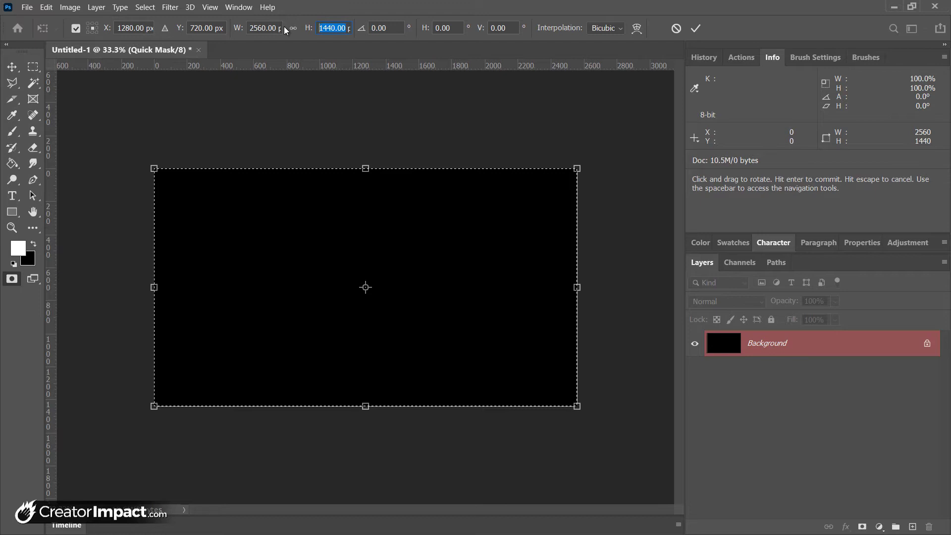
pyautogui.press('BackSpace')
pyautogui.press('Delete')
pyautogui.press('Delete')
pyautogui.write('4')
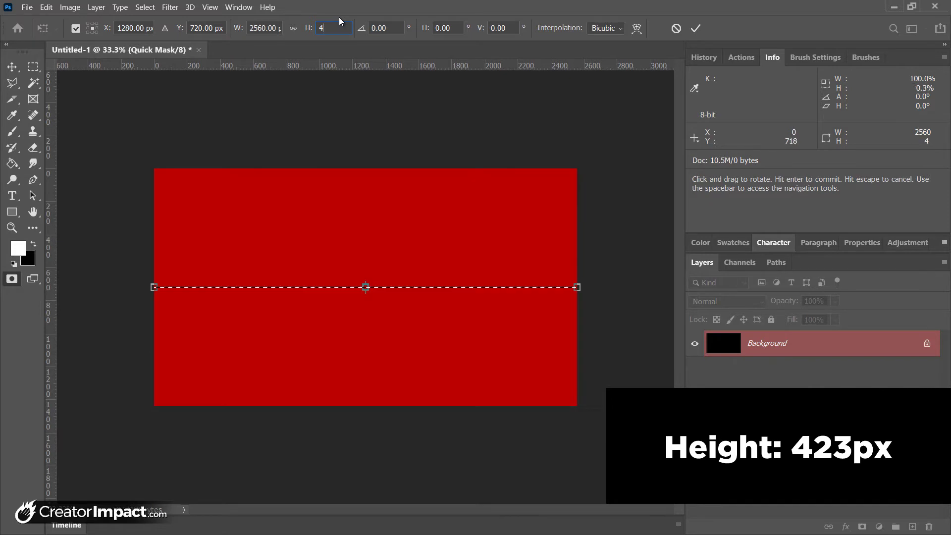
pyautogui.write('23')
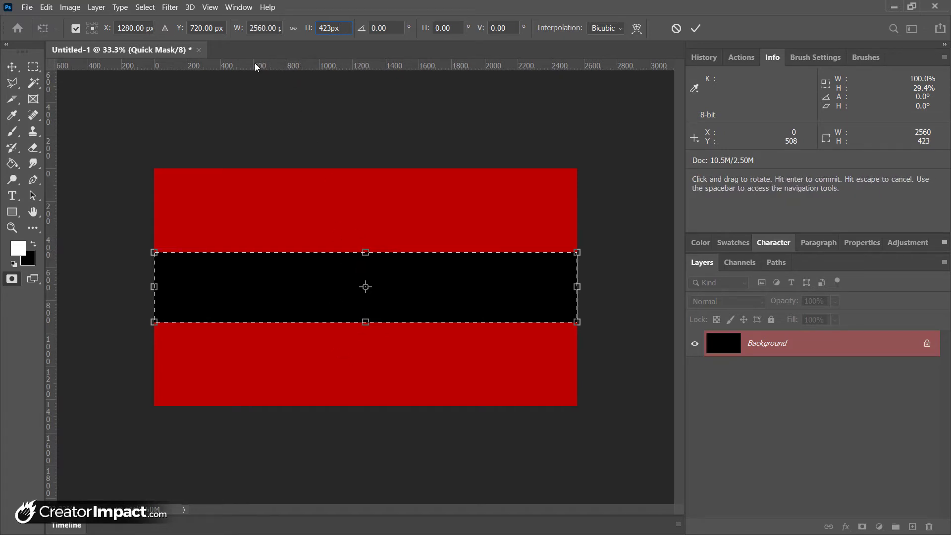
# - Drag two horizontal guides from the ruler onto the 423 px band's top and bottom edges
pyautogui.click(210, 8)
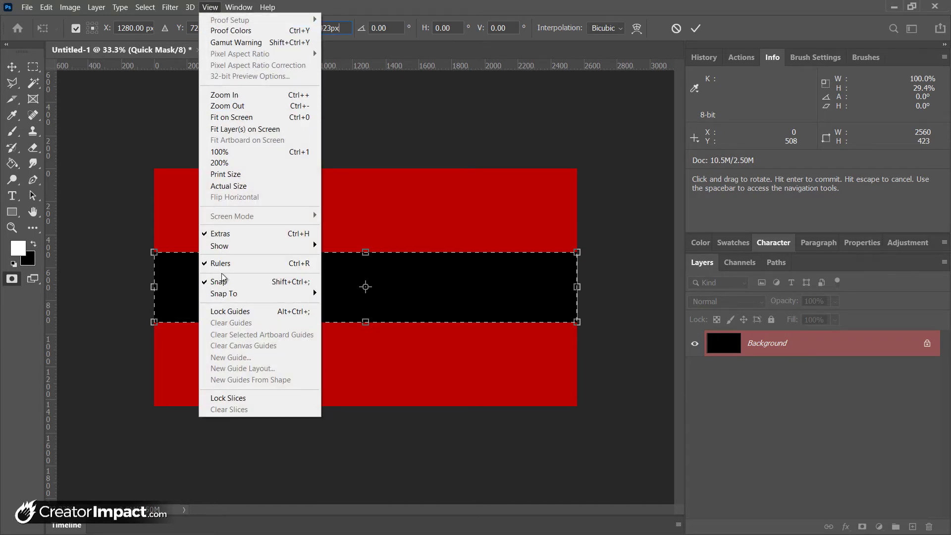
pyautogui.press('Escape')
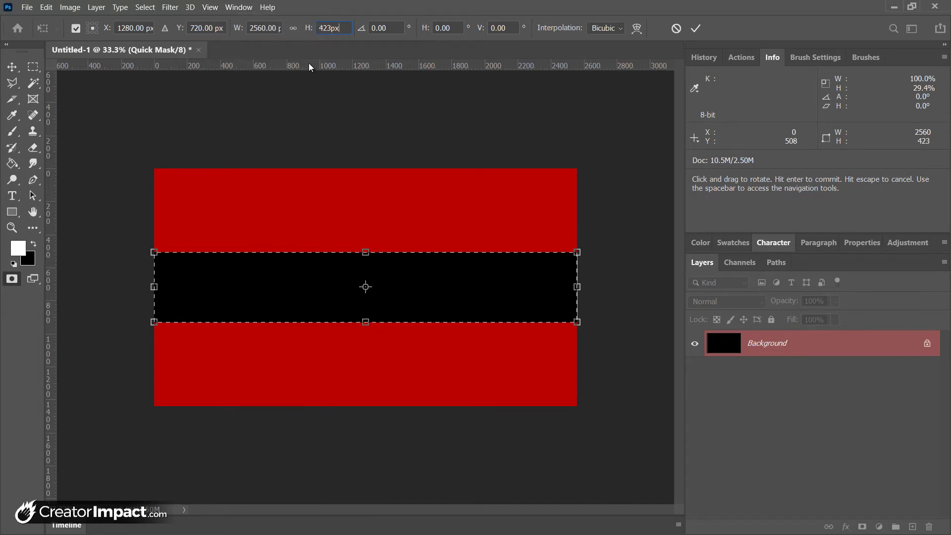
pyautogui.moveTo(310, 69); pyautogui.dragTo(242, 252)
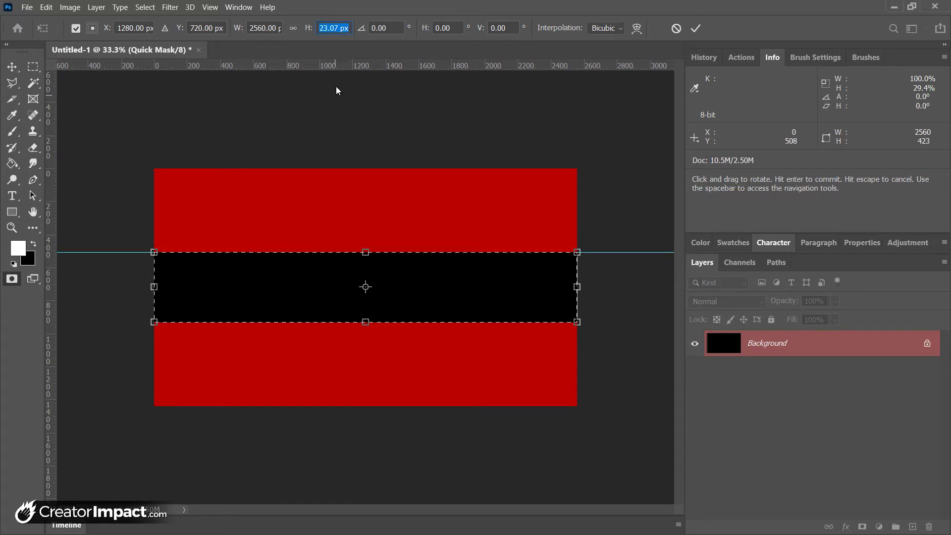
pyautogui.moveTo(329, 68); pyautogui.dragTo(318, 323)
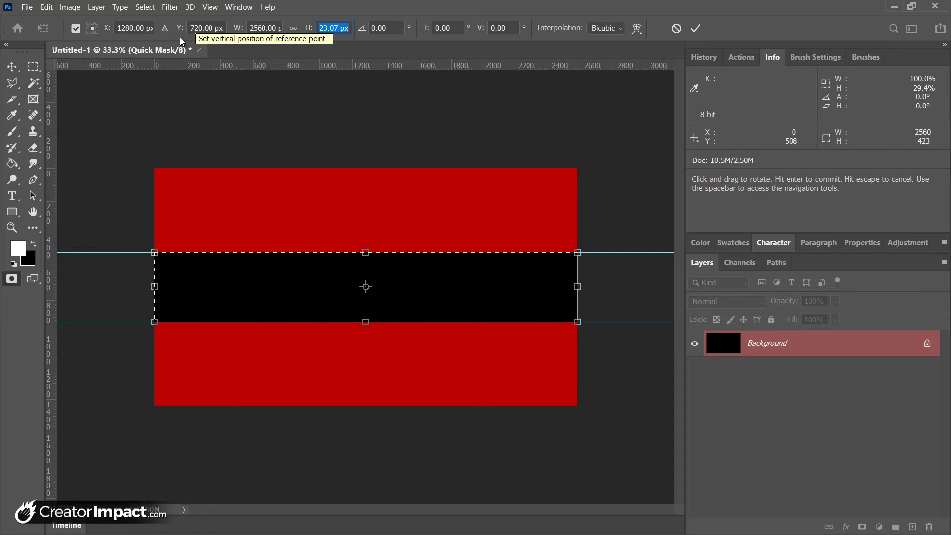
# - Set the band's transform width to 1855 px
pyautogui.click(255, 27)
pyautogui.write('60')
pyautogui.press('Return')
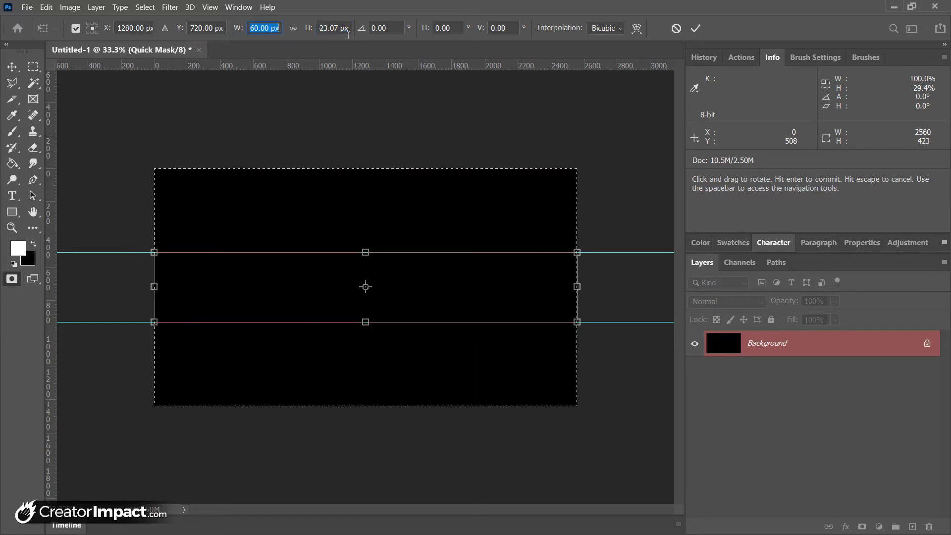
pyautogui.write('1855')
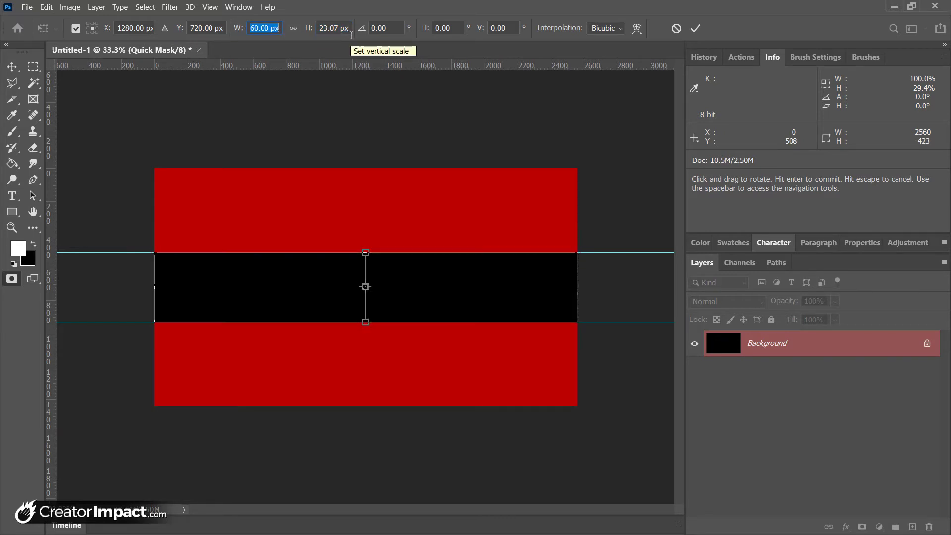
pyautogui.write('px')
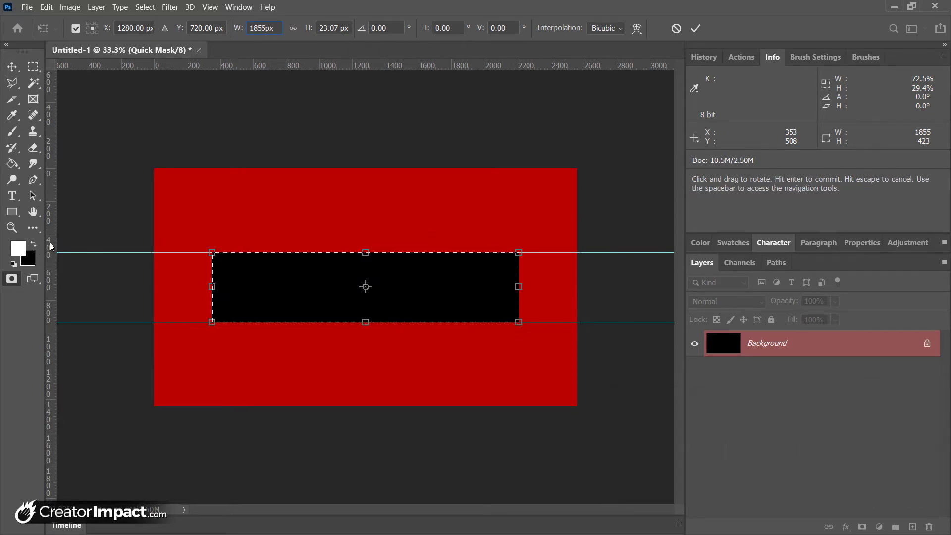
# - Add vertical guides along the left and right edges of the 1855 px band
pyautogui.moveTo(51, 203); pyautogui.dragTo(212, 208)
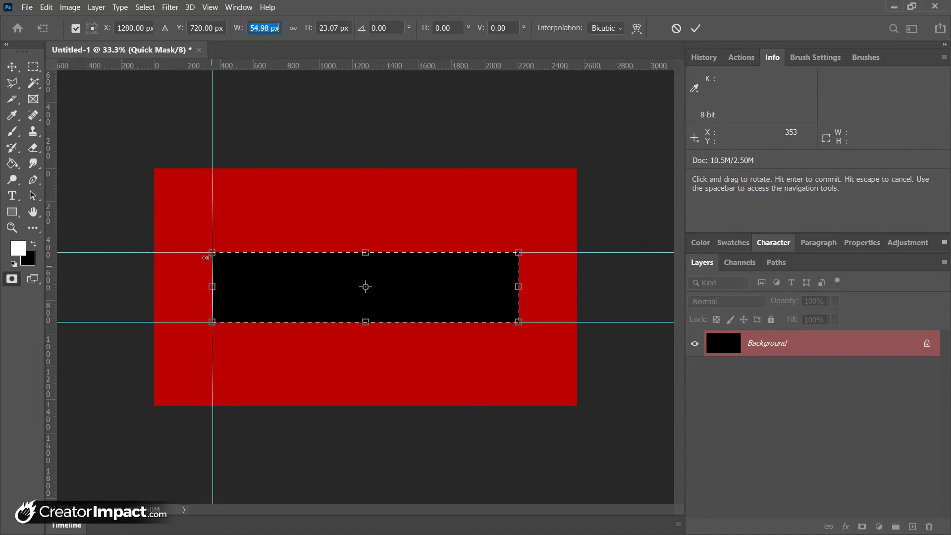
pyautogui.moveTo(52, 159); pyautogui.dragTo(520, 267)
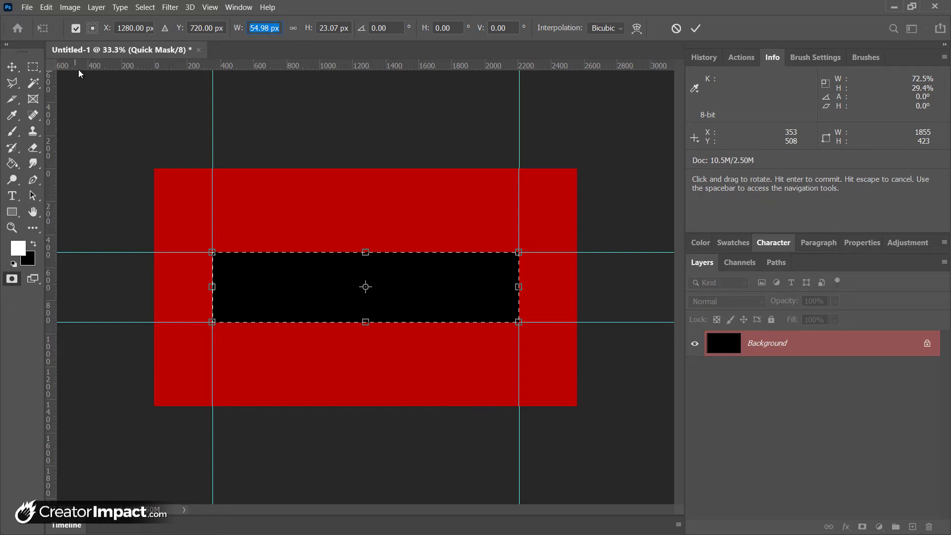
pyautogui.click(267, 28)
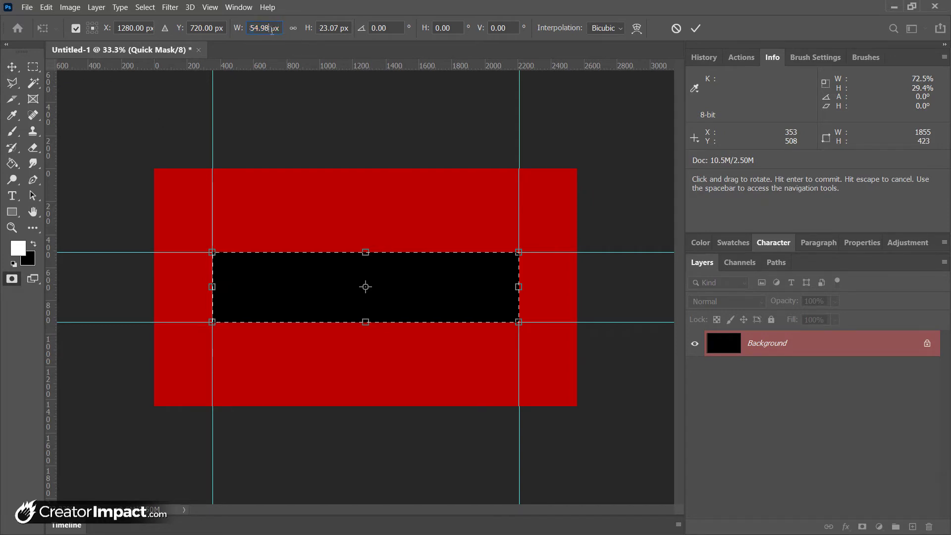
# - Narrow the band to 1546 px wide and add vertical guides at its new left and right edges
pyautogui.doubleClick(272, 28)
pyautogui.write('15')
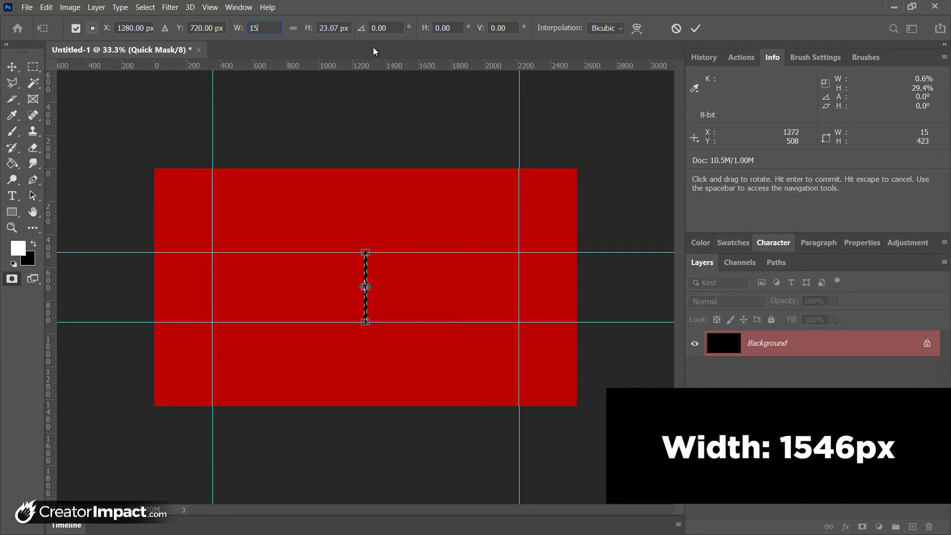
pyautogui.write('46')
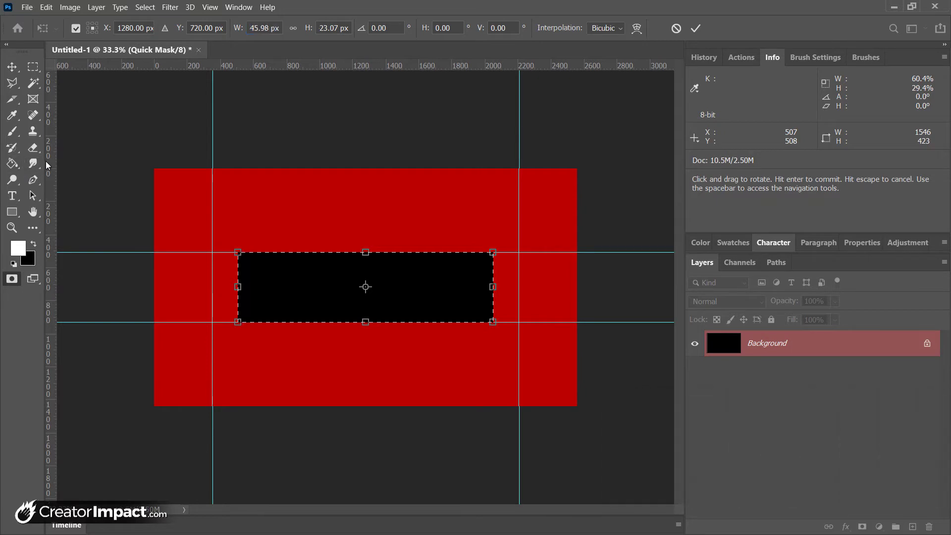
pyautogui.moveTo(46, 161); pyautogui.dragTo(238, 292)
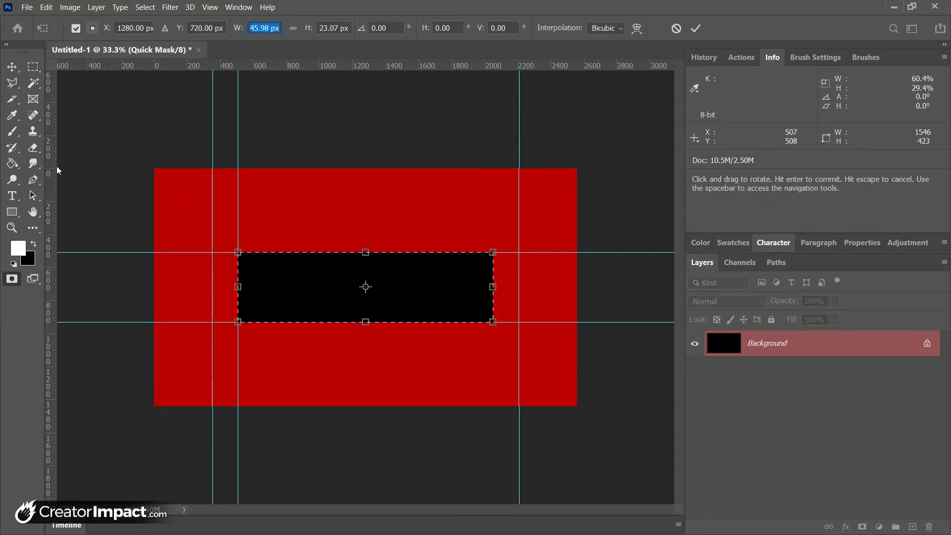
pyautogui.moveTo(55, 170); pyautogui.dragTo(493, 260)
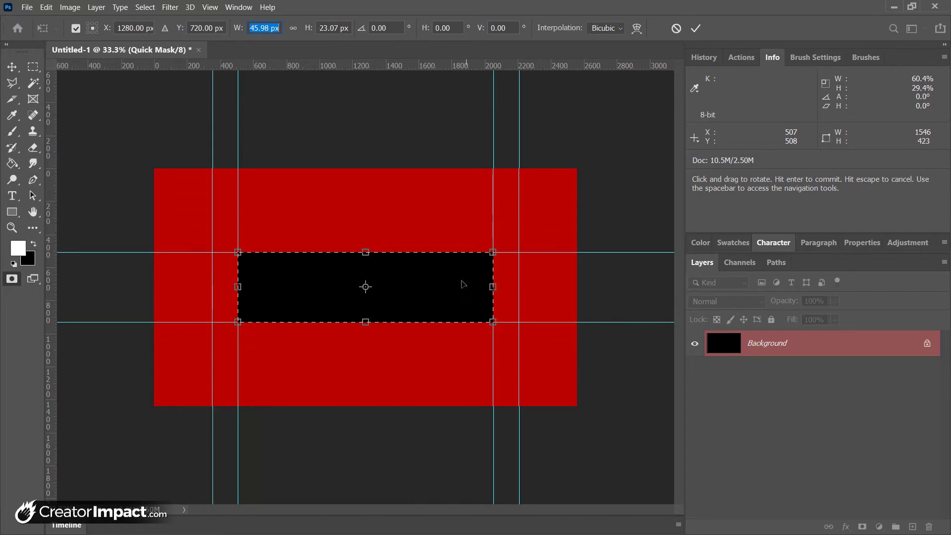
# - Commit the transform, exit Quick Mask and deselect, leaving the black canvas with its guides
pyautogui.click(696, 28)
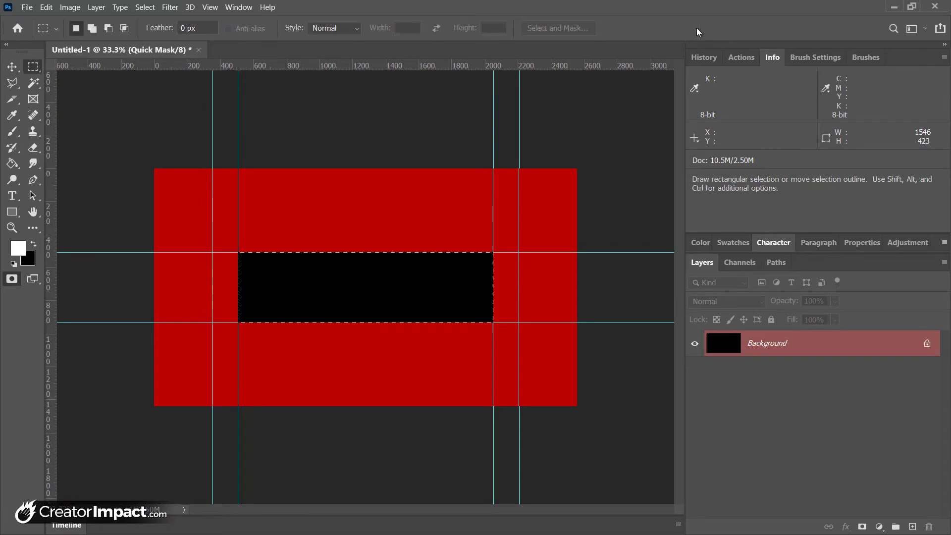
pyautogui.click(12, 279)
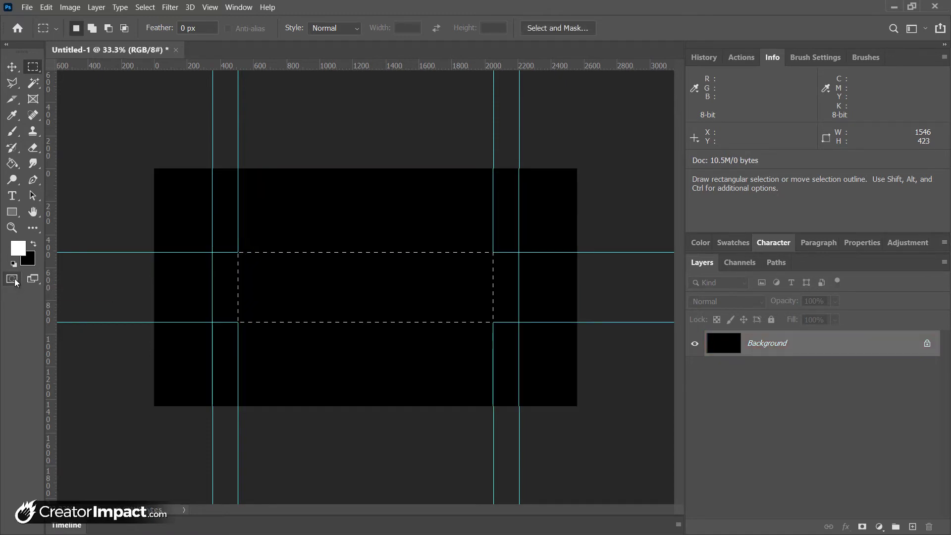
pyautogui.click(149, 202)
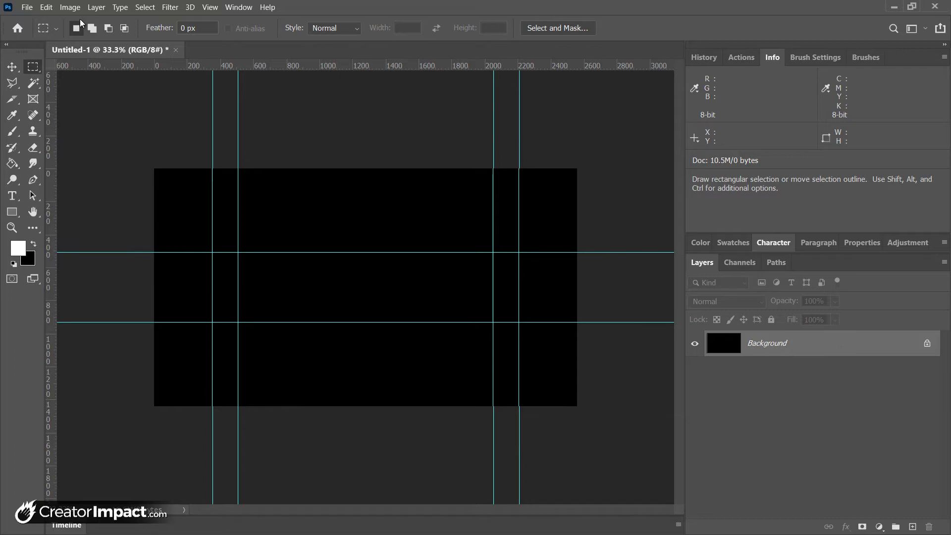
# - Place pexels-elina-krima-3377414.jpg as a linked texture and scale it to cover the canvas
pyautogui.click(24, 7)
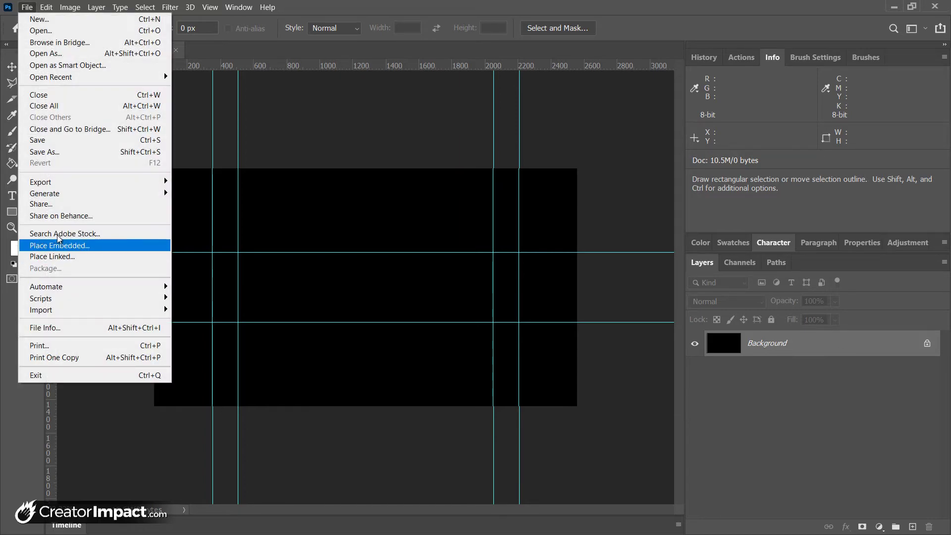
pyautogui.click(84, 257)
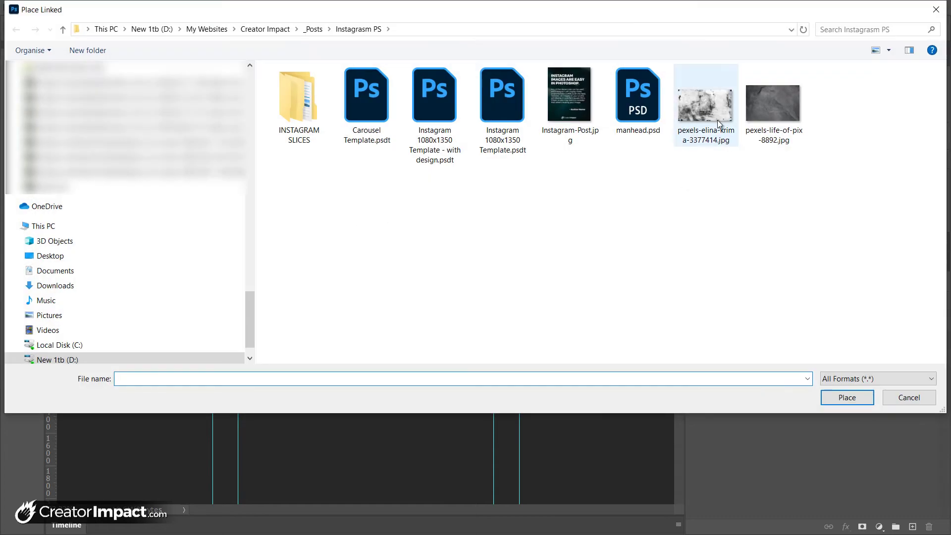
pyautogui.doubleClick(710, 111)
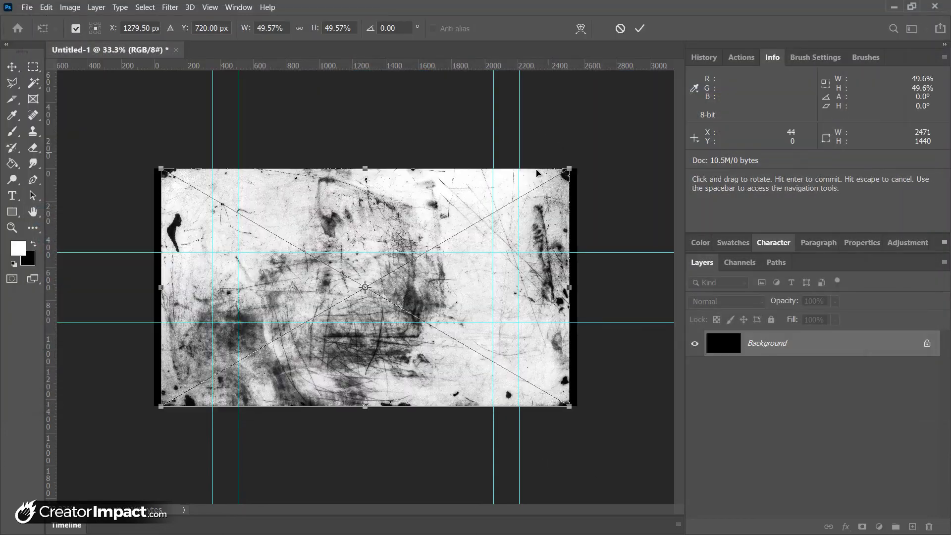
pyautogui.moveTo(569, 168); pyautogui.dragTo(605, 152)
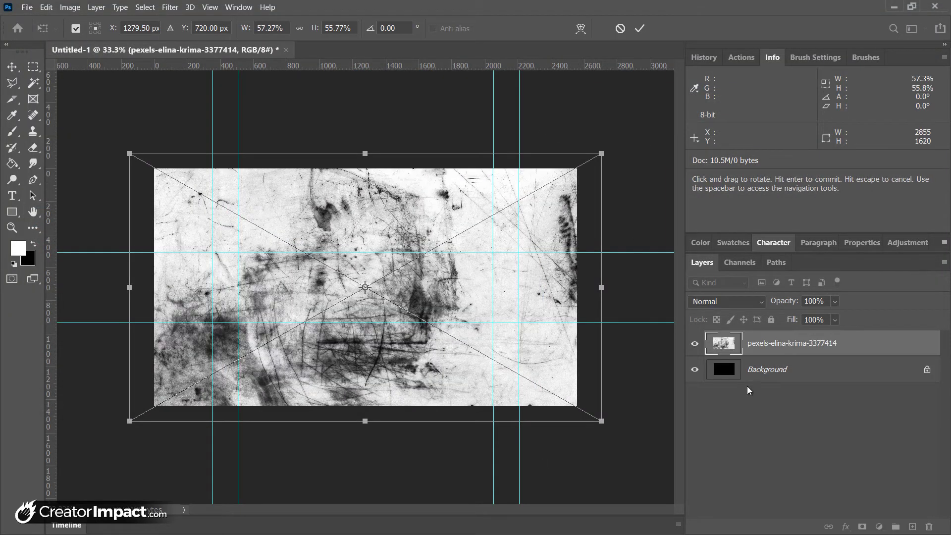
pyautogui.press('Return')
# - Lower the texture layer's fill to 9%
pyautogui.click(835, 319)
pyautogui.moveTo(799, 331); pyautogui.dragTo(796, 334)
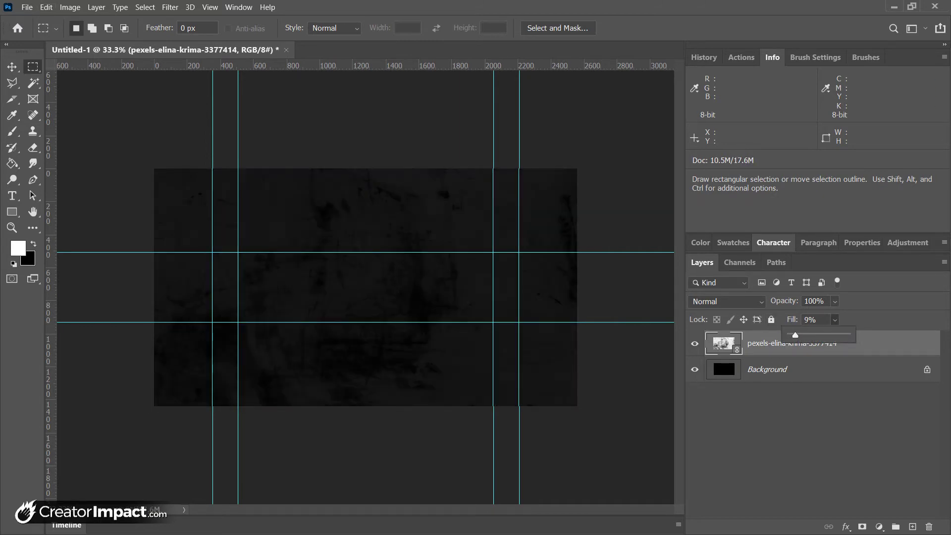
pyautogui.click(27, 7)
# - Place manhead.psd as a linked image, moved and scaled onto the banner's left side
pyautogui.click(83, 255)
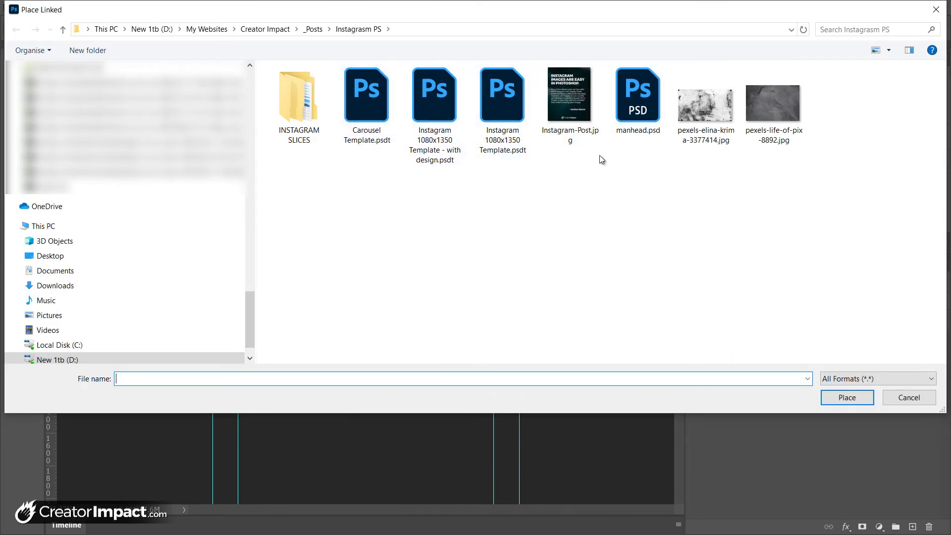
pyautogui.doubleClick(638, 97)
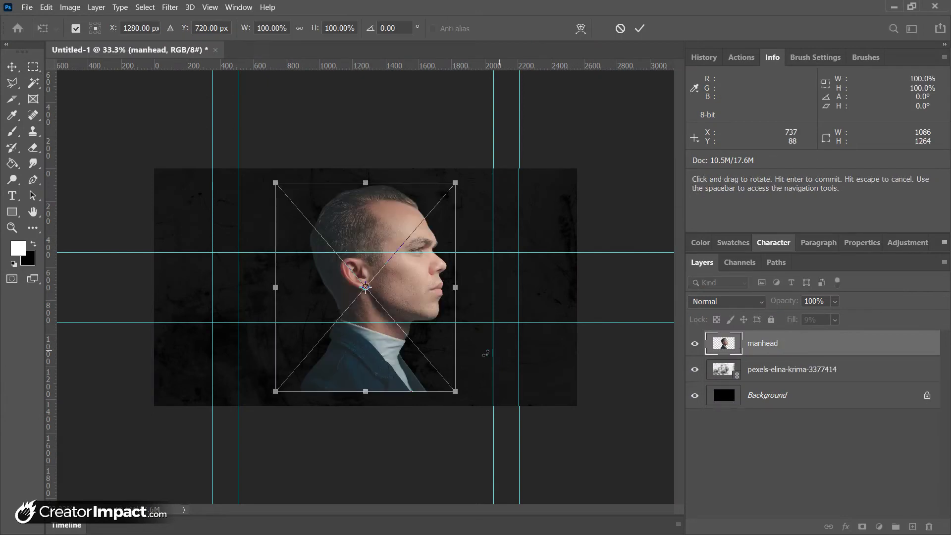
pyautogui.moveTo(403, 285); pyautogui.dragTo(257, 310)
pyautogui.moveTo(308, 415); pyautogui.dragTo(308, 405)
pyautogui.moveTo(308, 206); pyautogui.dragTo(304, 197)
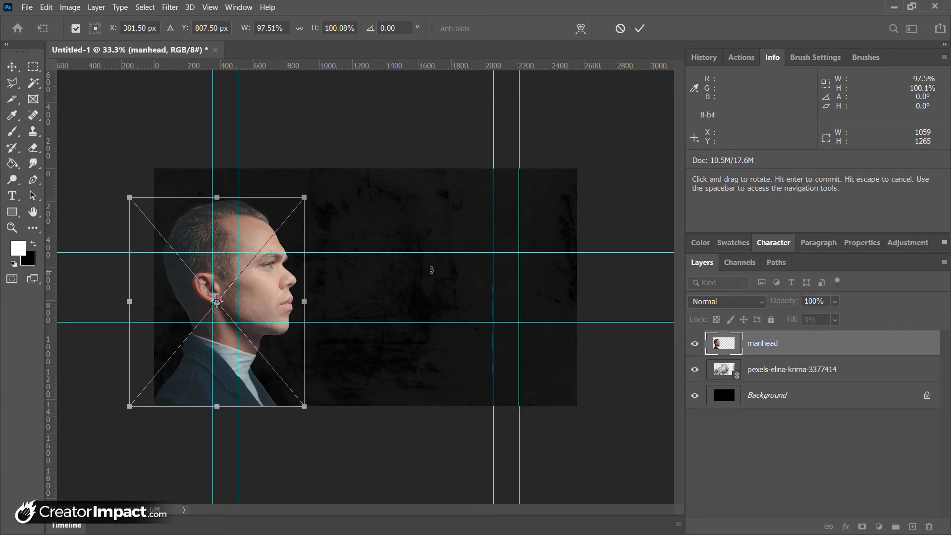
pyautogui.press('Return')
# - Desaturate the manhead photo with Hue/Saturation, dragging Saturation down to -89
pyautogui.press('m')
pyautogui.press('i')
pyautogui.hotkey('ctrl', 'u')
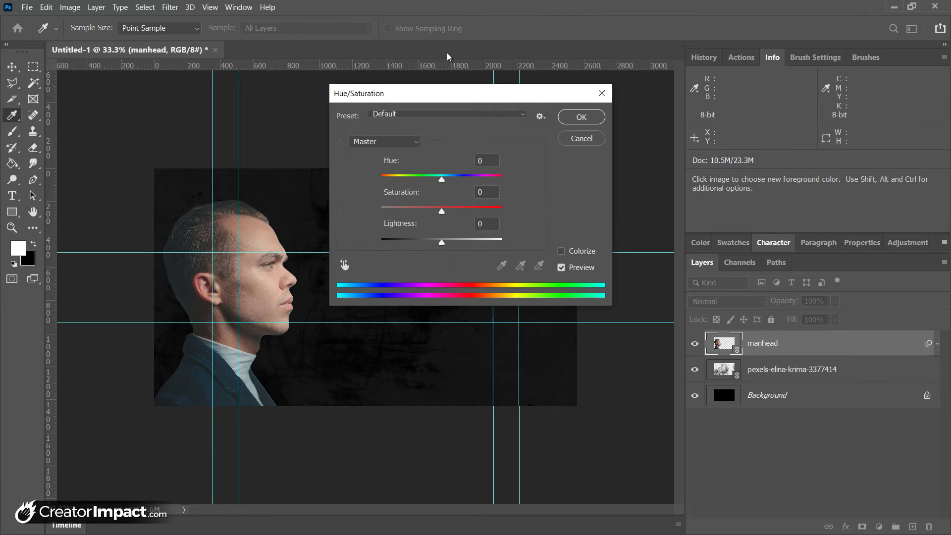
pyautogui.moveTo(442, 216); pyautogui.dragTo(367, 216)
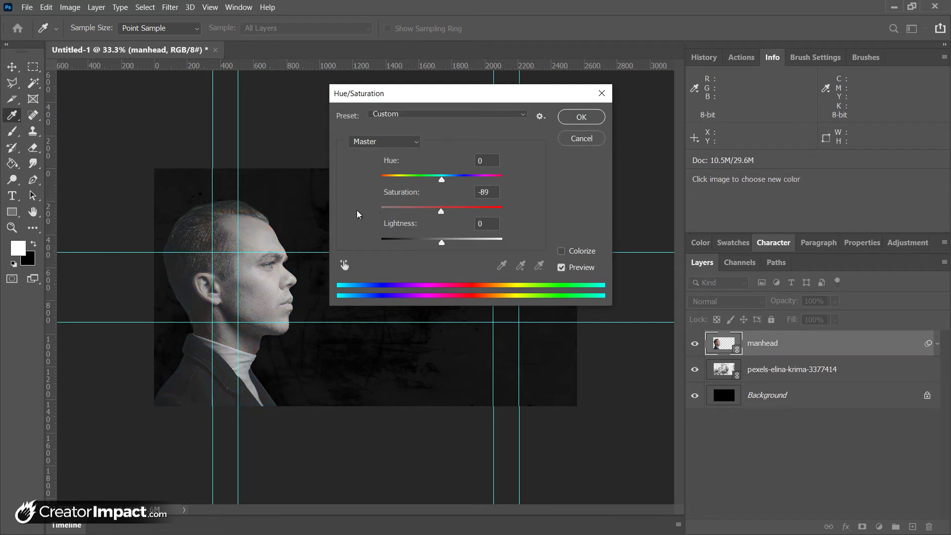
pyautogui.click(582, 115)
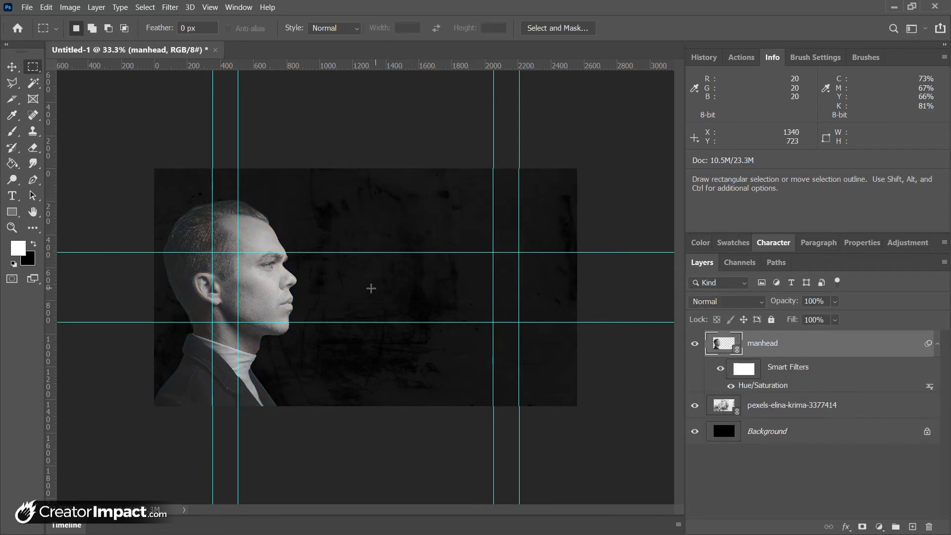
# - Add the CHANNEL NAME title near the banner centre, enlarge it and nudge it into place
pyautogui.press('t')
pyautogui.click(324, 271)
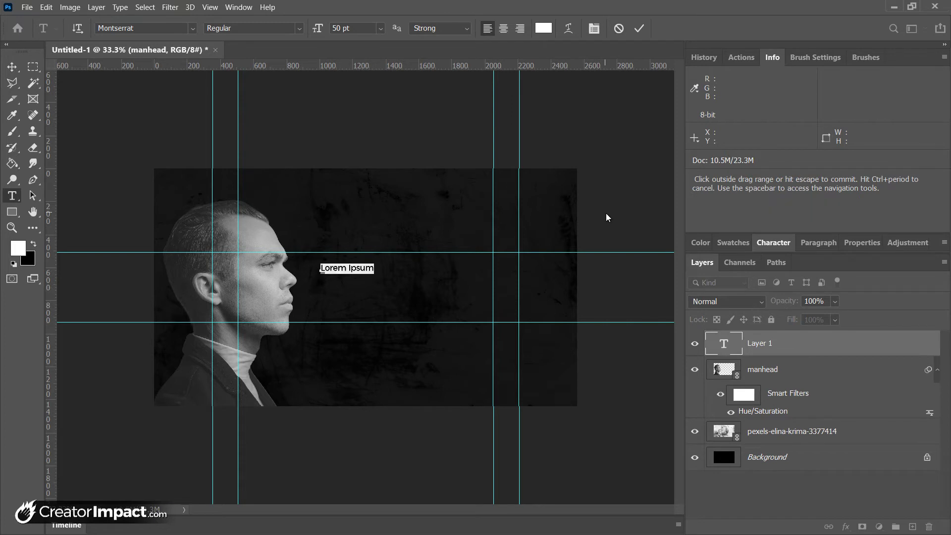
pyautogui.write('CHANNEL NAME')
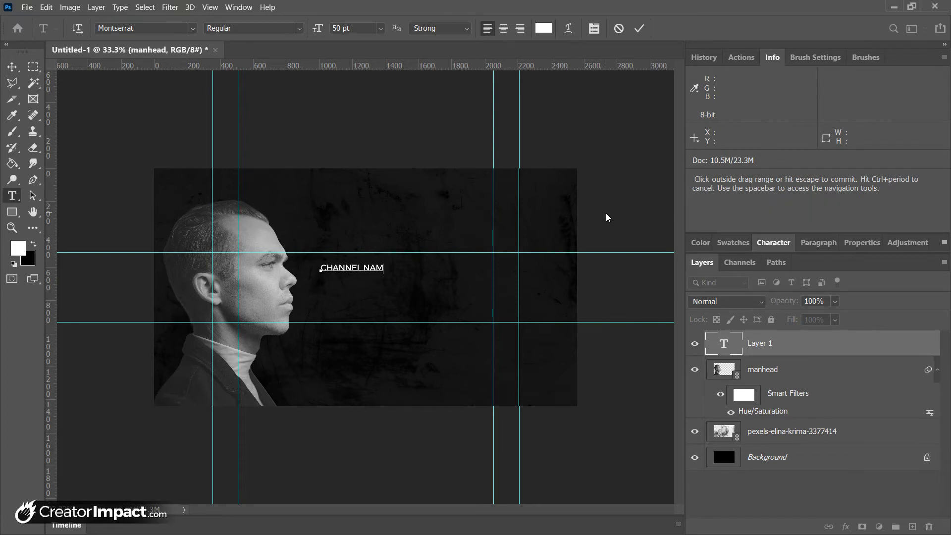
pyautogui.hotkey('ctrl', 't')
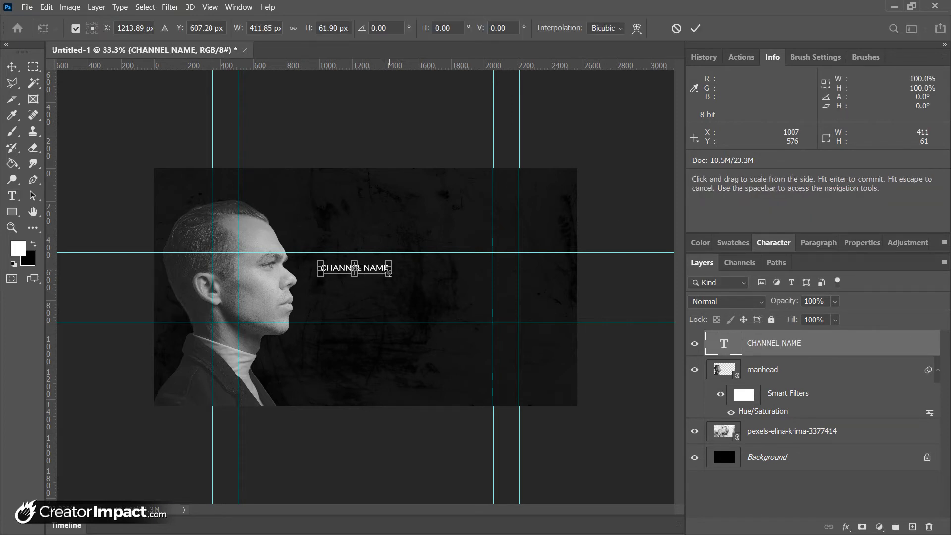
pyautogui.moveTo(389, 273); pyautogui.dragTo(492, 289)
pyautogui.moveTo(304, 256); pyautogui.dragTo(286, 253)
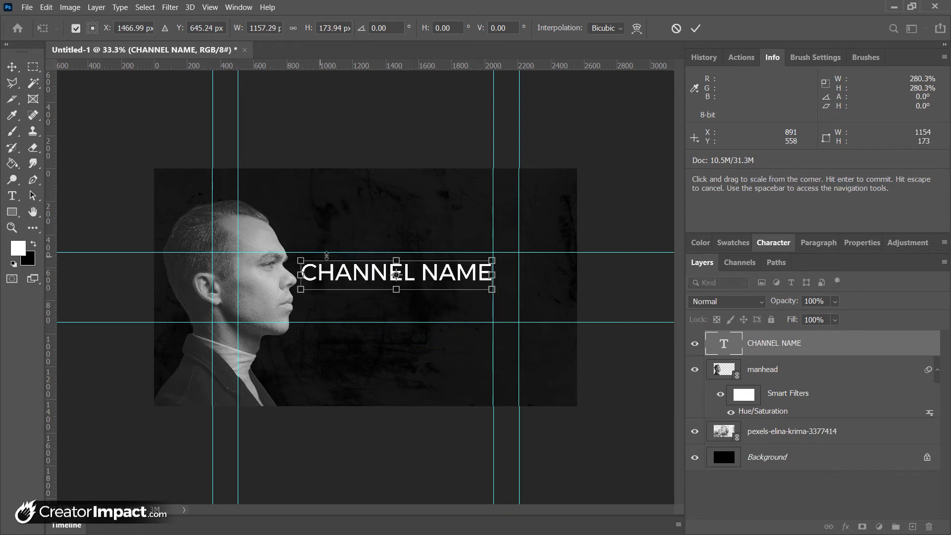
pyautogui.press('Return')
pyautogui.moveTo(419, 283); pyautogui.dragTo(416, 279)
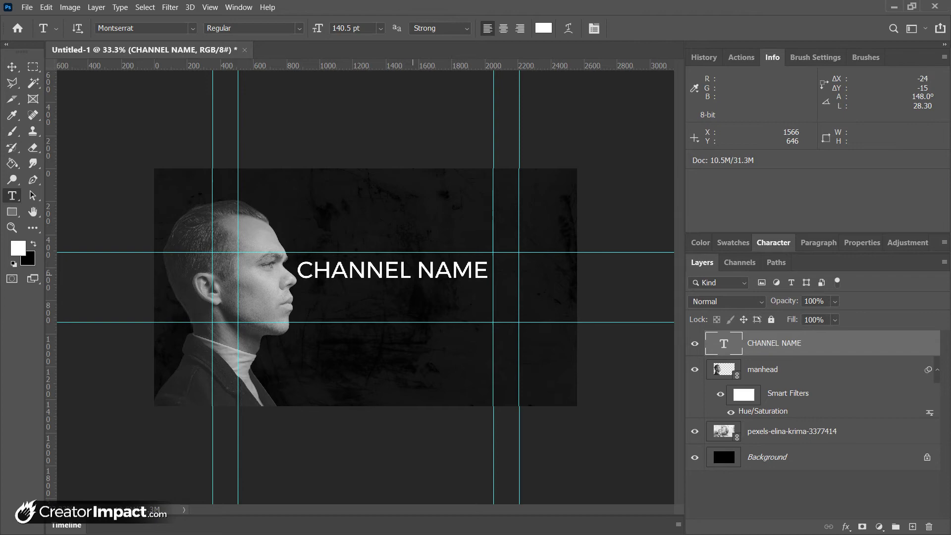
# - Add the tagline POSTING EVERY TUESDAY! below the title, removing the stray J typo
pyautogui.click(303, 297)
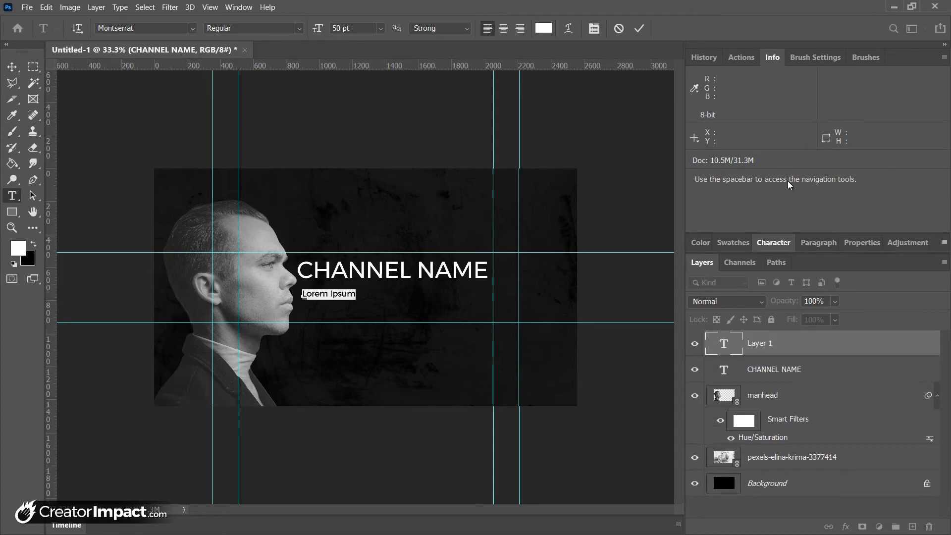
pyautogui.write('POSTING EV')
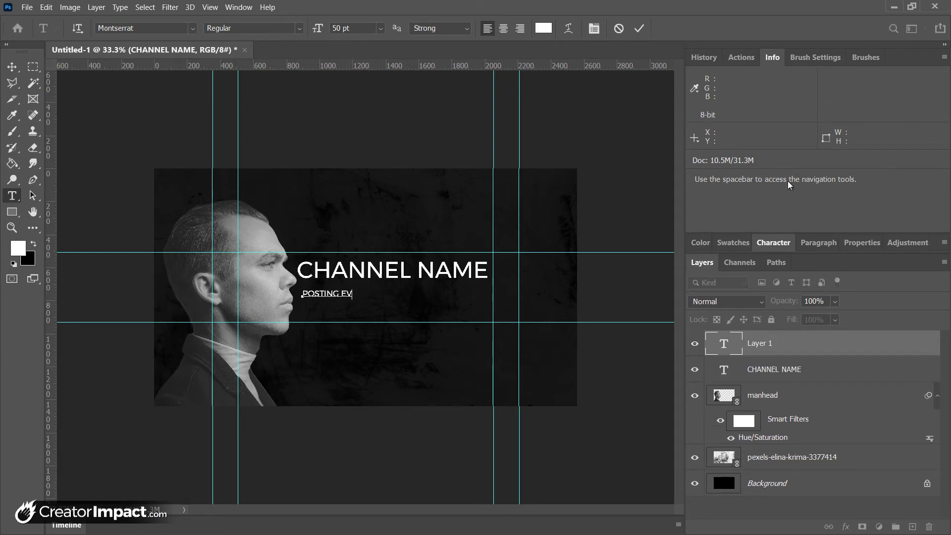
pyautogui.write('ERY TUJESDAY')
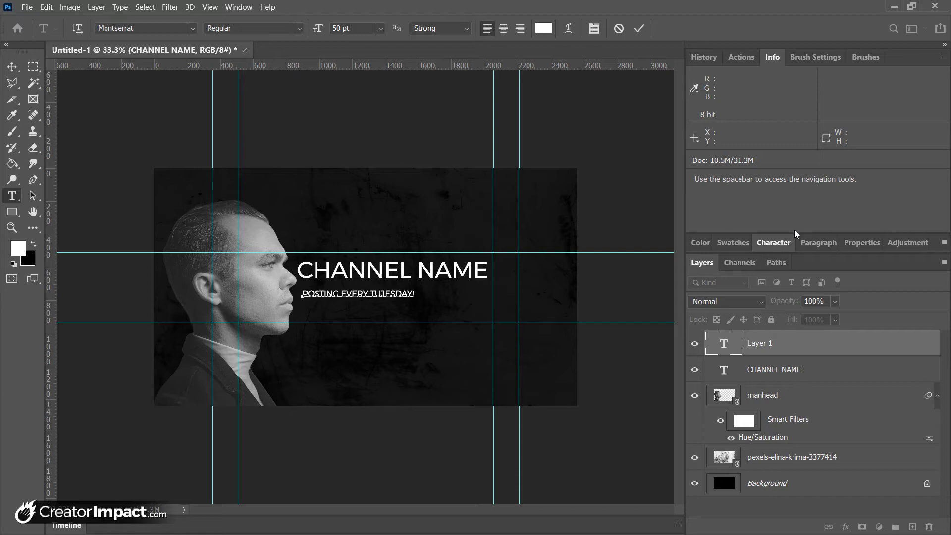
pyautogui.write('!')
pyautogui.click(385, 294)
pyautogui.press('BackSpace')
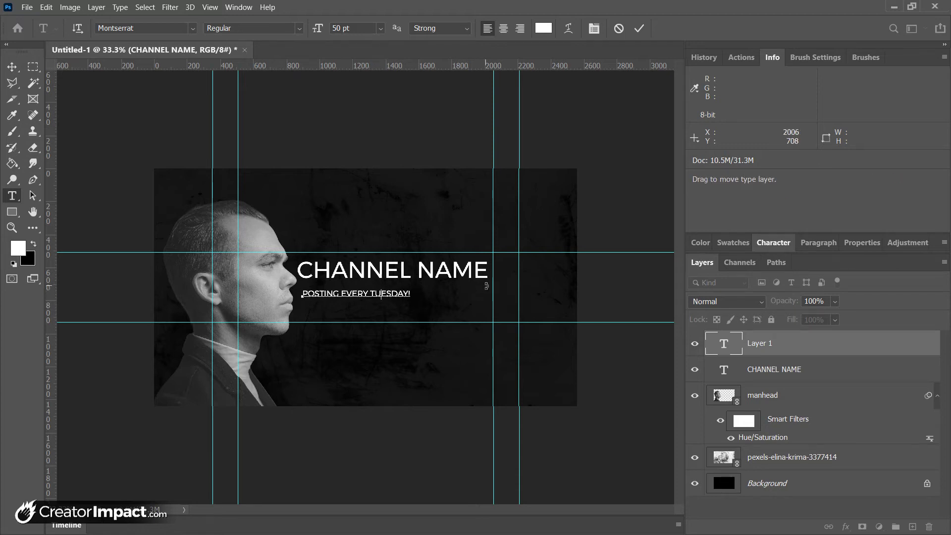
pyautogui.hotkey('ctrl', 'Return')
# - Centre the tagline under CHANNEL NAME and commit the title text
pyautogui.moveTo(375, 299); pyautogui.dragTo(408, 295)
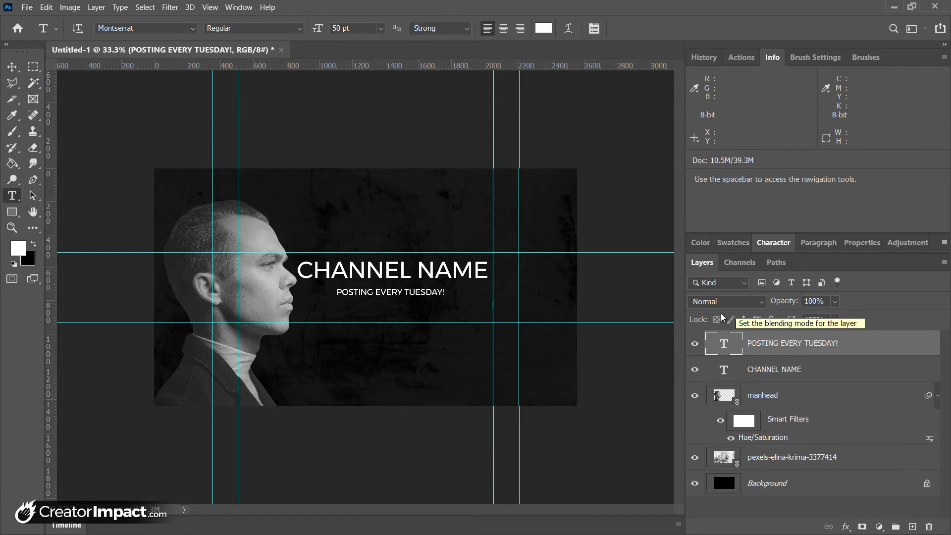
pyautogui.moveTo(489, 270); pyautogui.dragTo(294, 258)
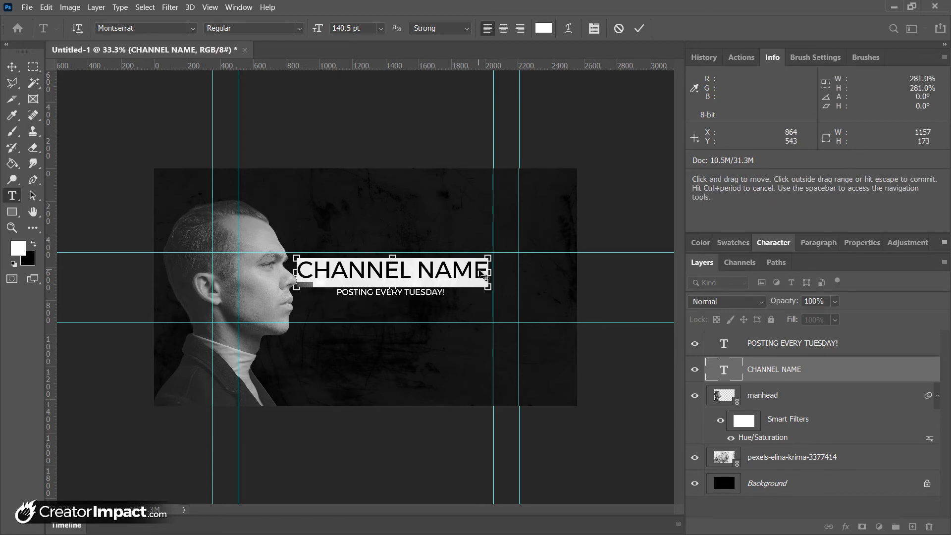
pyautogui.click(508, 275)
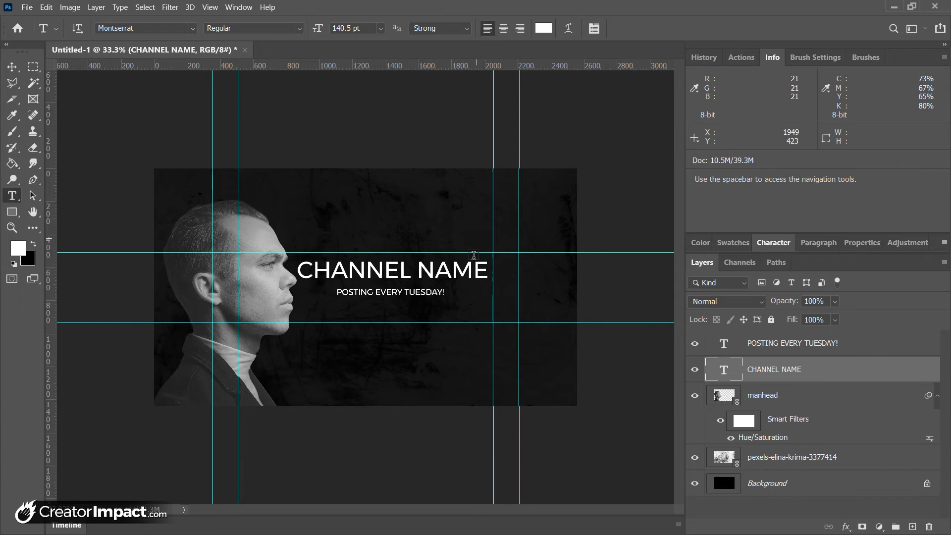
pyautogui.click(28, 8)
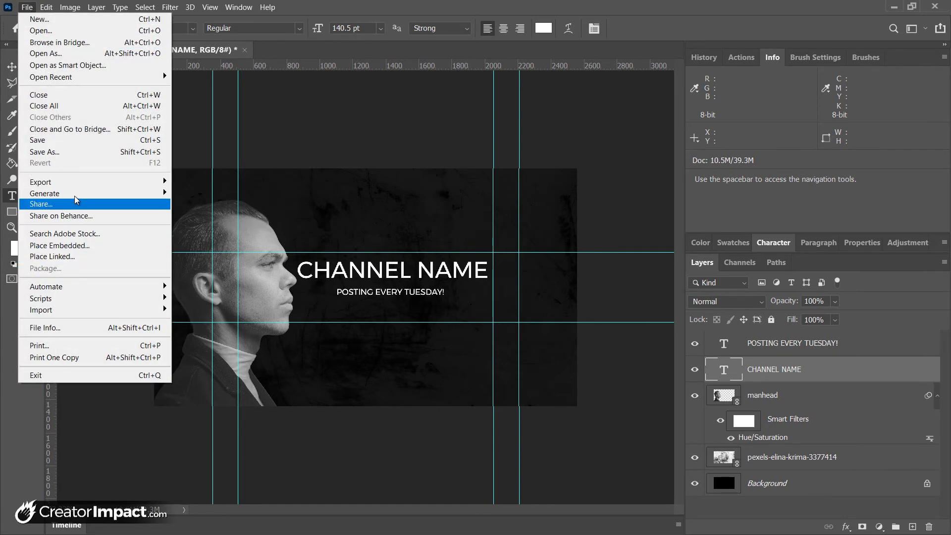
# - Export the banner via Save for Web as a JPEG High file named youtube in Instagram PS
pyautogui.moveTo(72, 183)
pyautogui.click(226, 233)
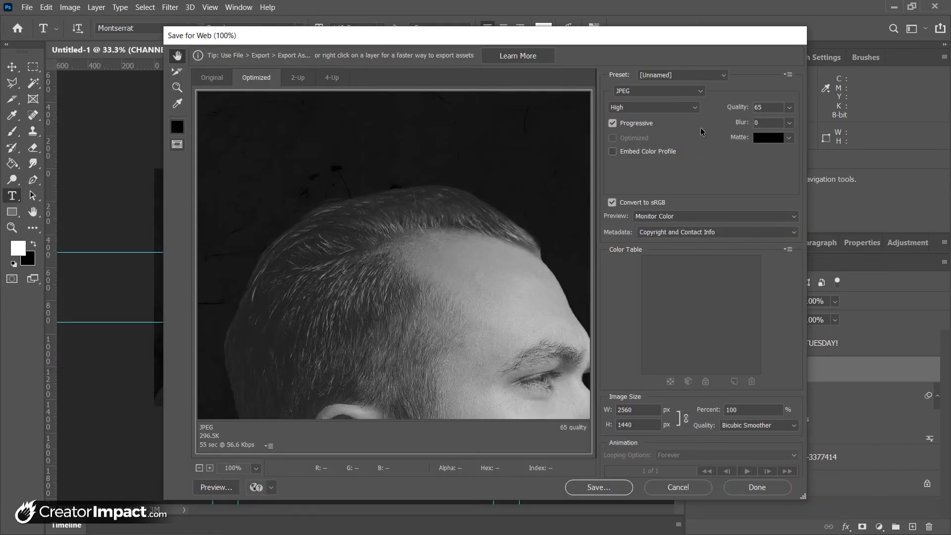
pyautogui.moveTo(386, 302); pyautogui.dragTo(403, 313)
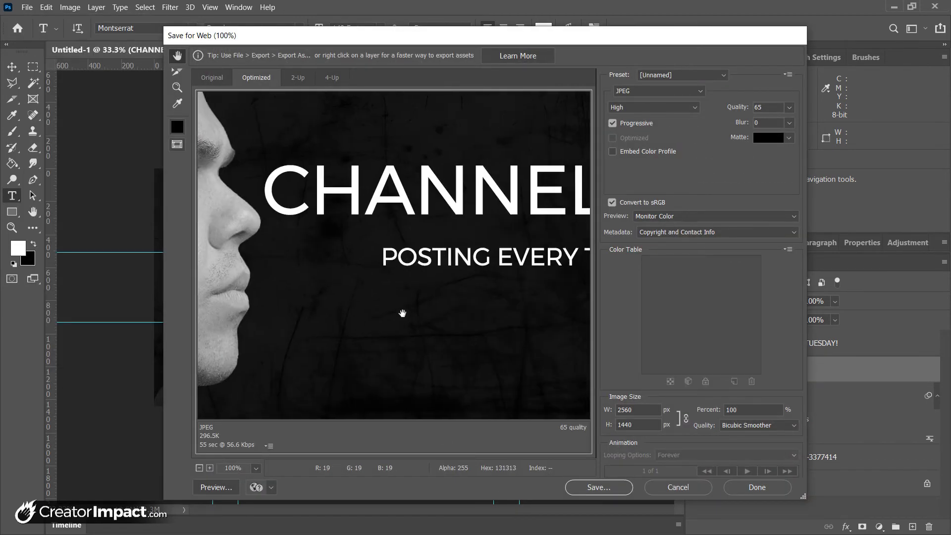
pyautogui.click(599, 487)
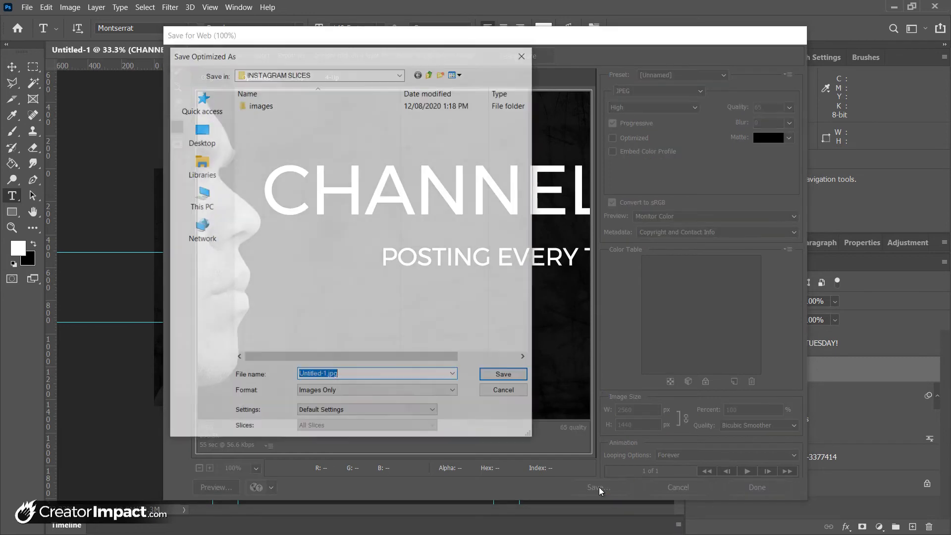
pyautogui.write('youtube')
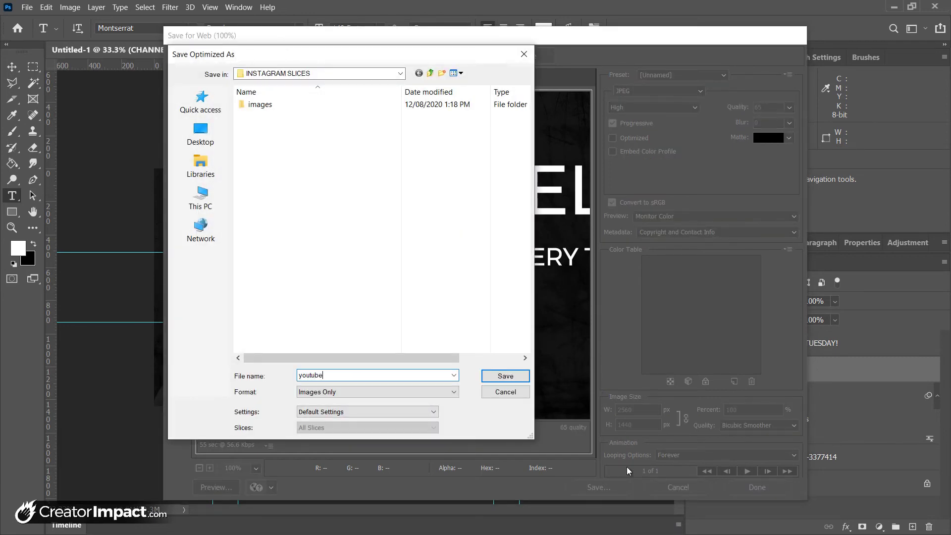
pyautogui.click(429, 74)
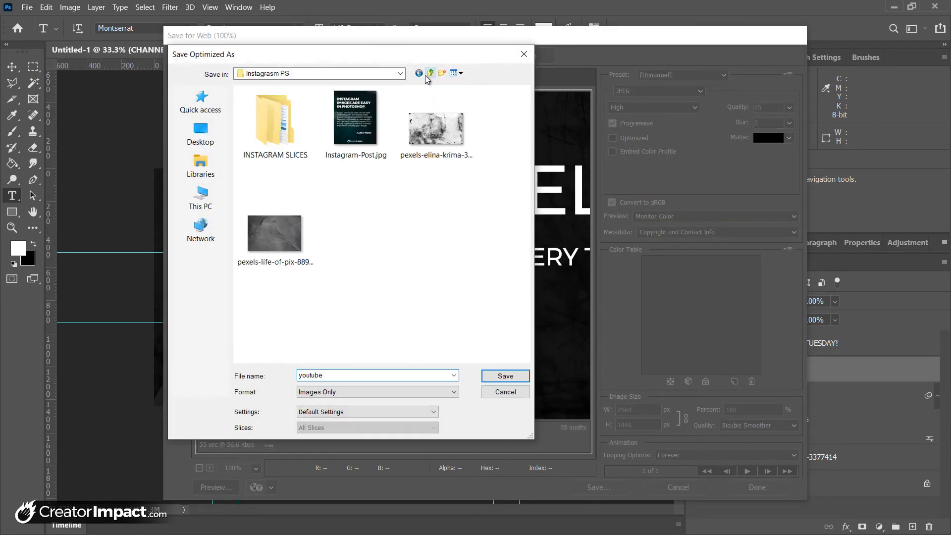
pyautogui.click(500, 376)
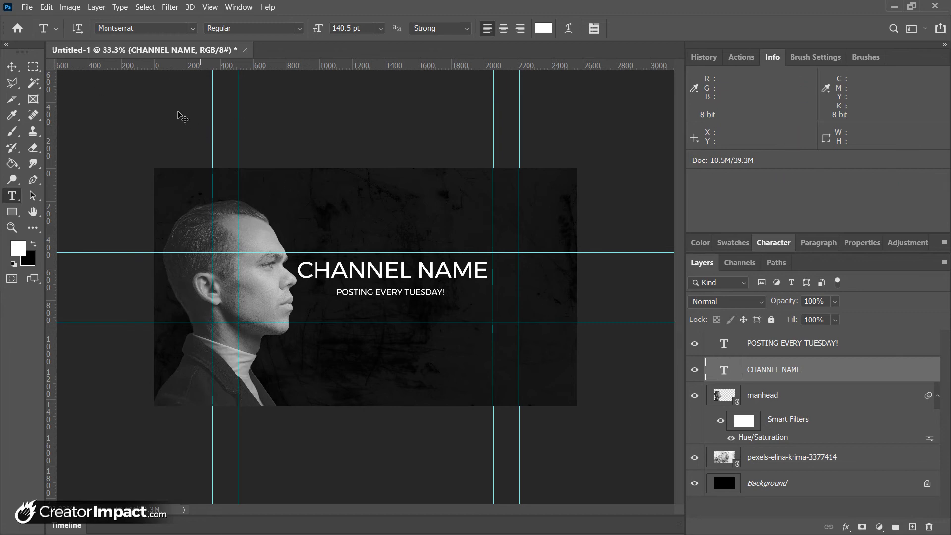
# - Save the layered document as YouTube Channel Art.psd
pyautogui.hotkey('ctrl', 'shift', 's')
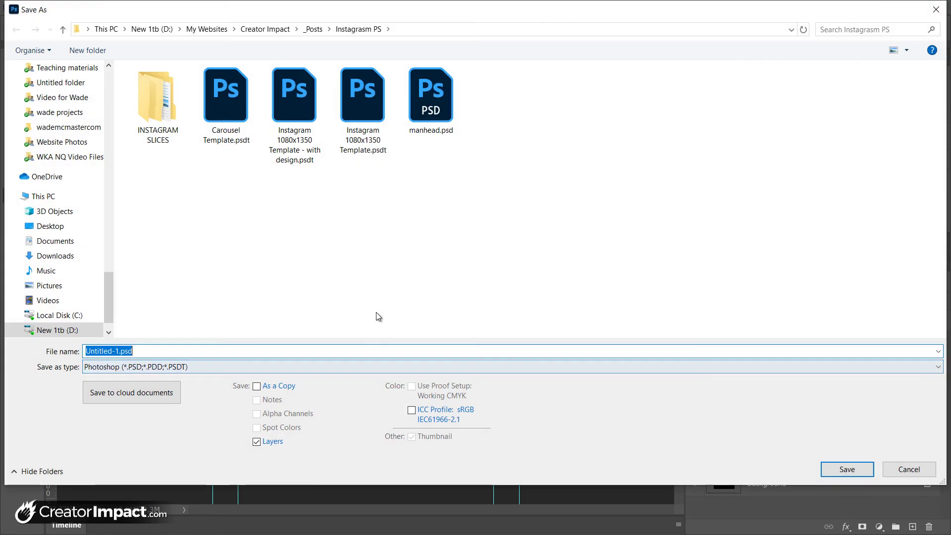
pyautogui.write('YouTube ')
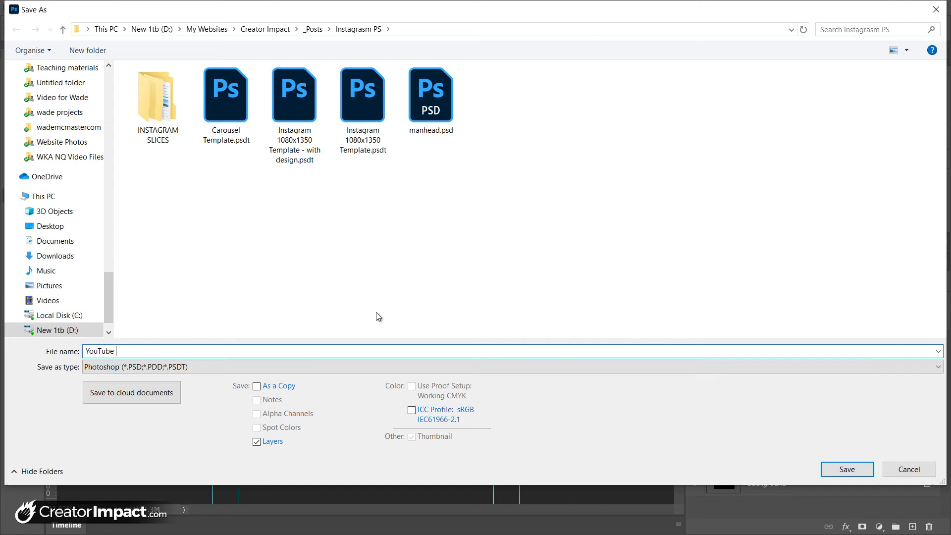
pyautogui.write('Channel Art')
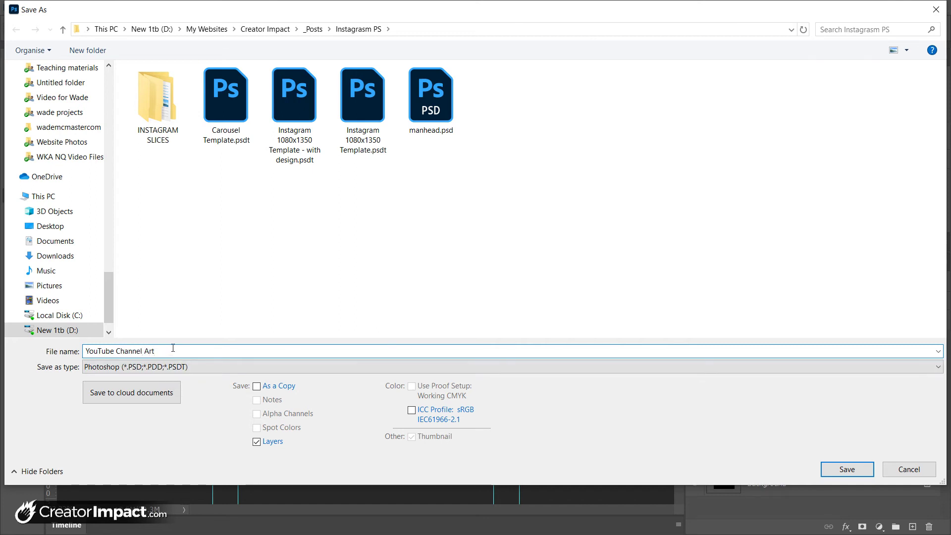
pyautogui.write('.psdt')
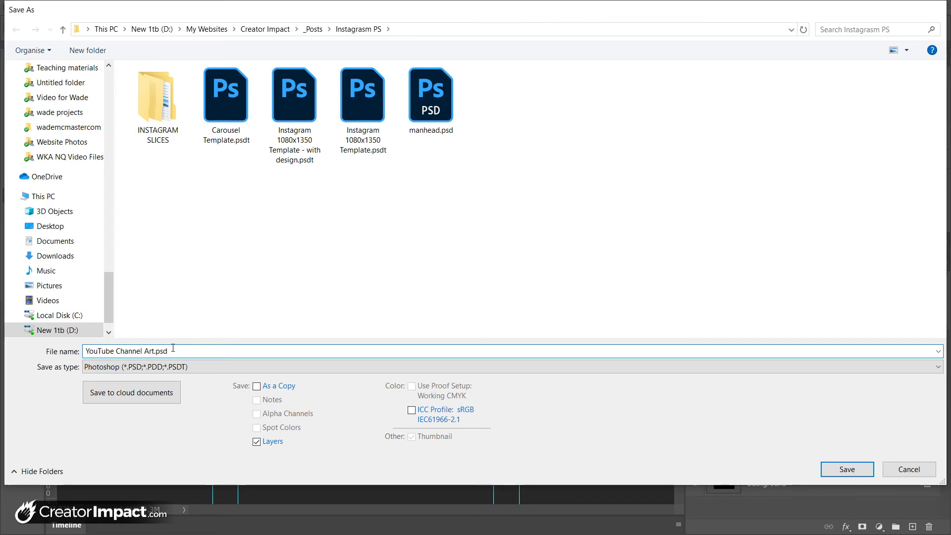
pyautogui.press('Return')
pyautogui.press('Return')
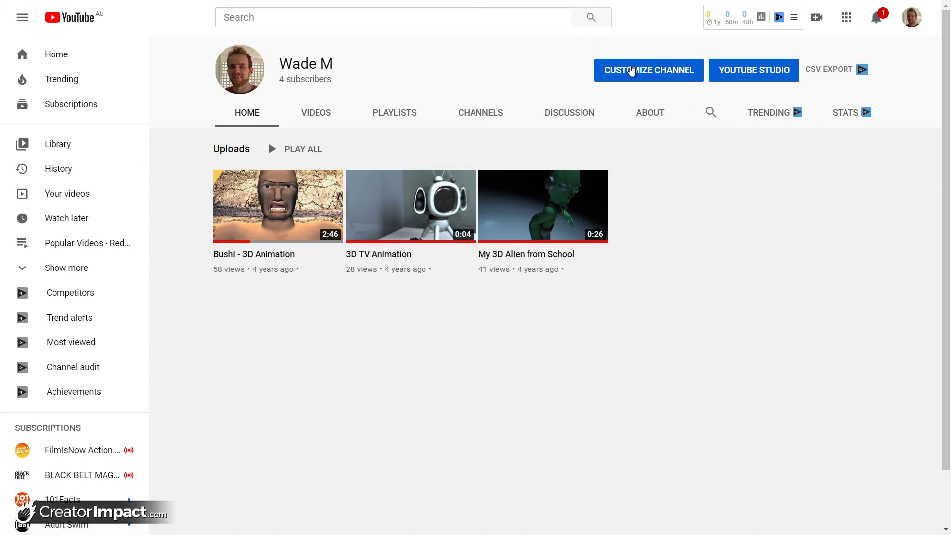
# - Go to the CUSTOMIZE CHANNEL page to reach the empty channel art banner
pyautogui.click(661, 72)
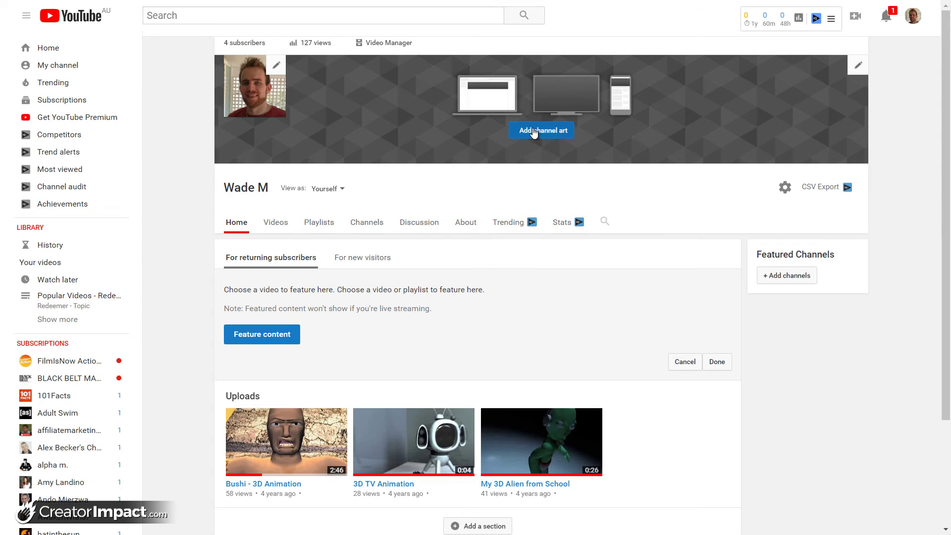
# - Upload youtube.jpg from the Instagram PS folder as the channel art
pyautogui.click(557, 135)
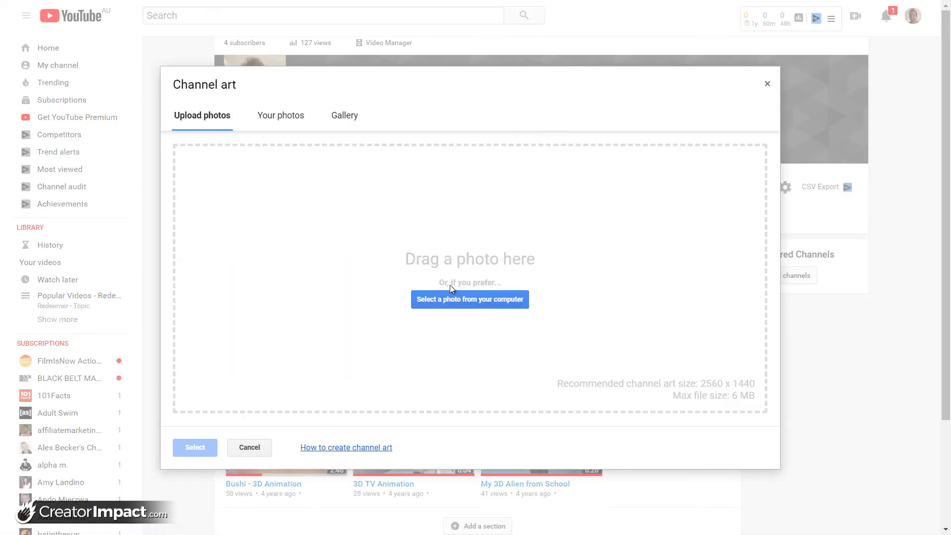
pyautogui.click(454, 299)
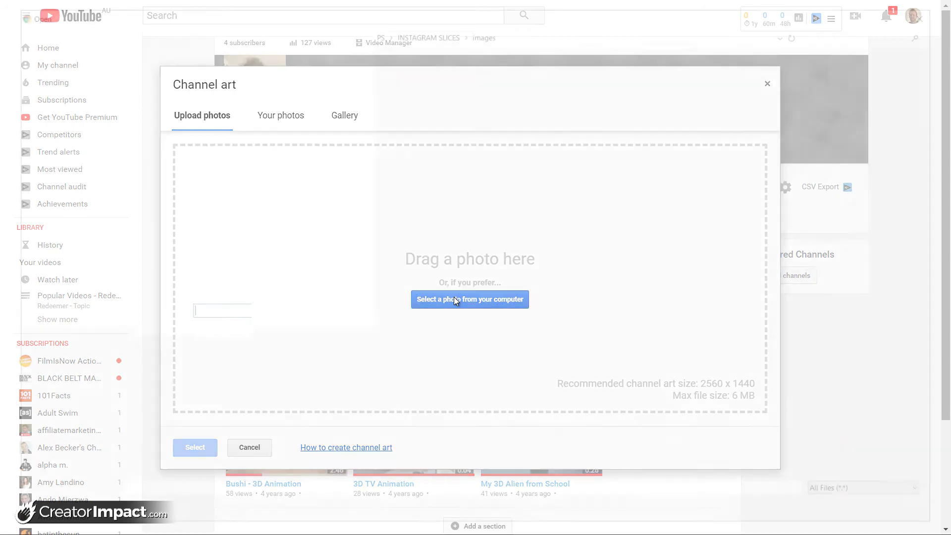
pyautogui.click(366, 28)
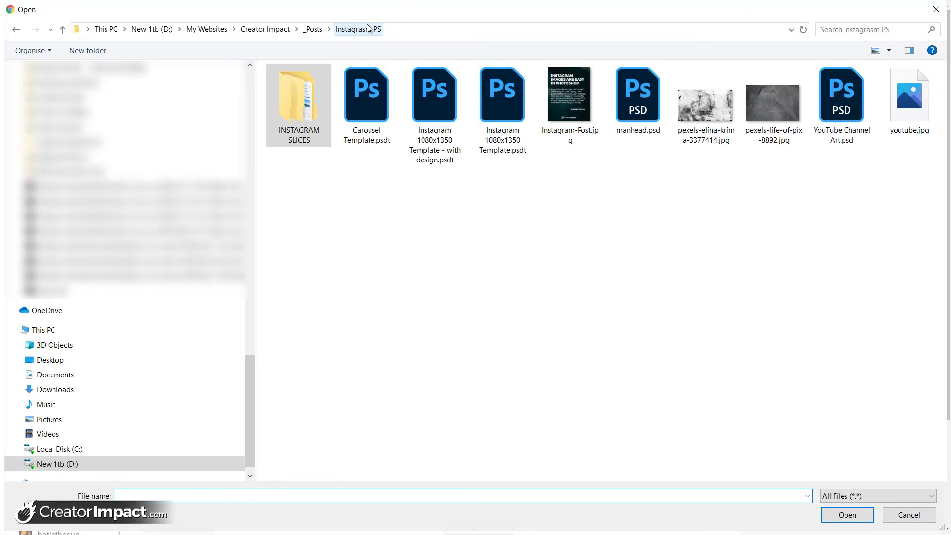
pyautogui.click(921, 121)
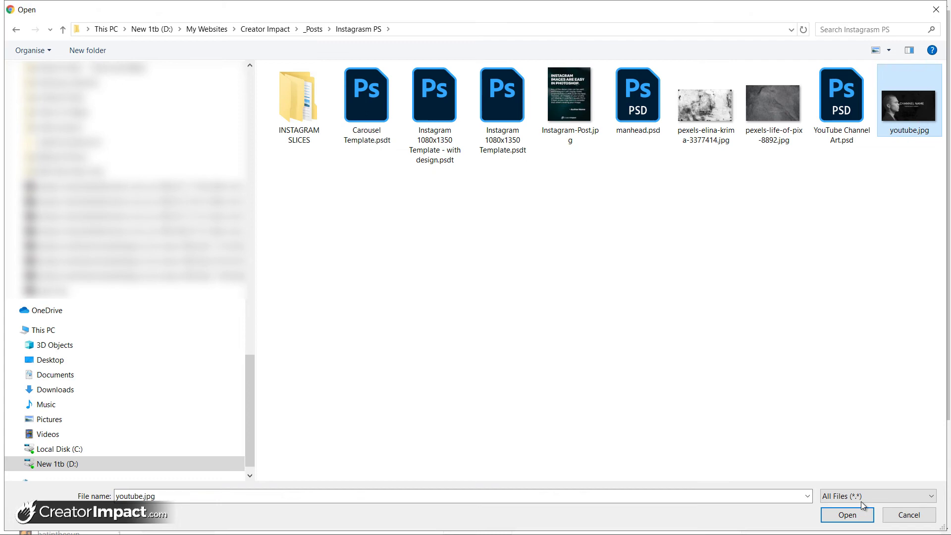
pyautogui.click(857, 515)
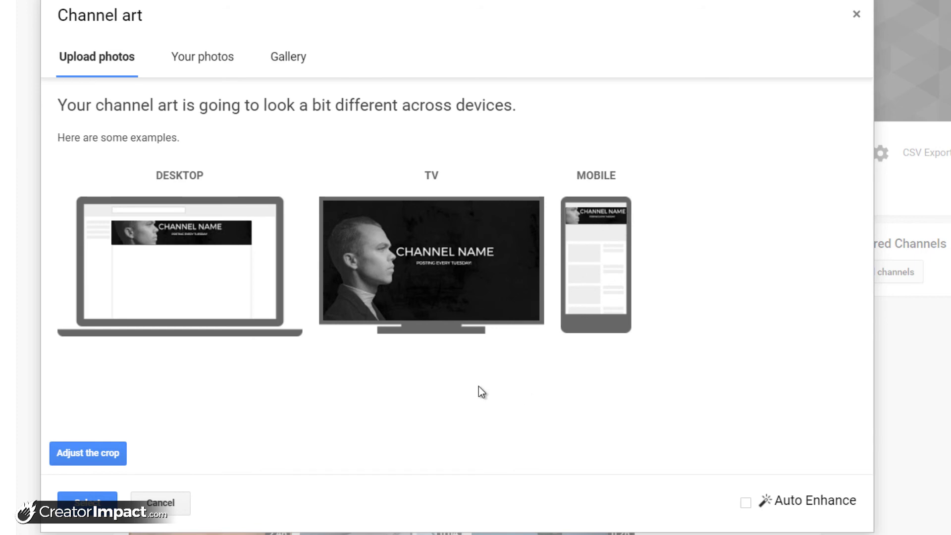
# - Confirm the uploaded youtube.jpg as the channel banner in the Channel art dialog
pyautogui.click(87, 501)
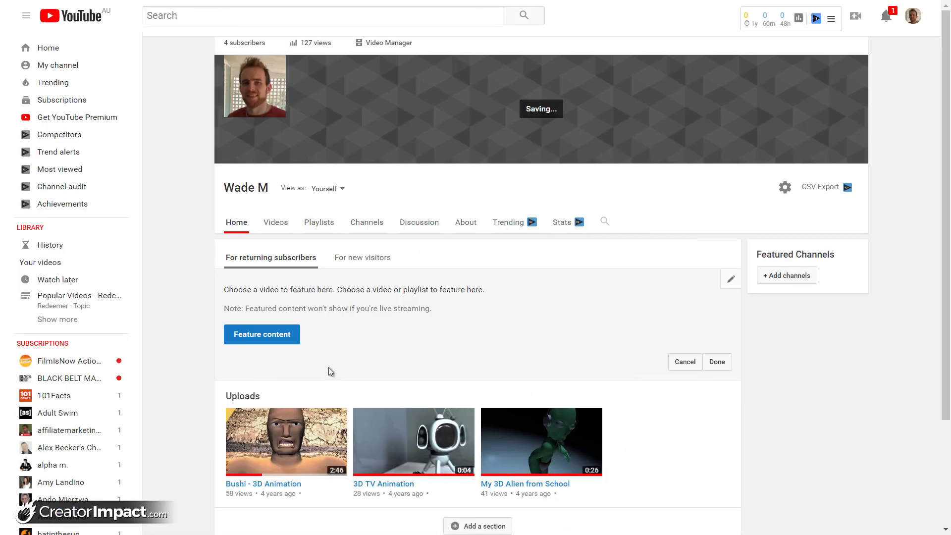